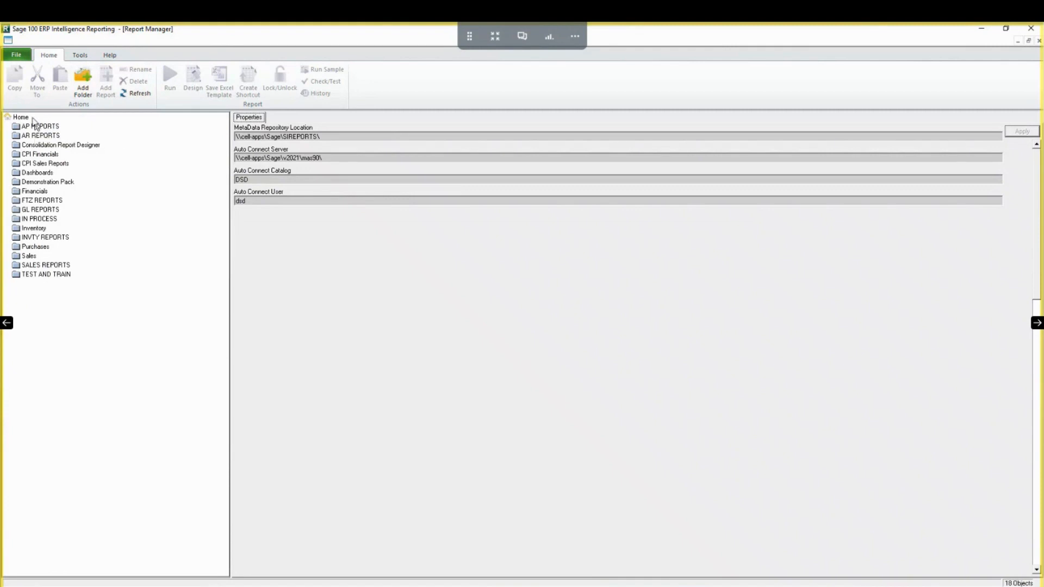
Step: Run the DSD_AP AGING report from the AP REPORTS folder
{"action": "double_click", "coordinate": [254, 183]}
{"action": "double_click", "coordinate": [39, 127]}
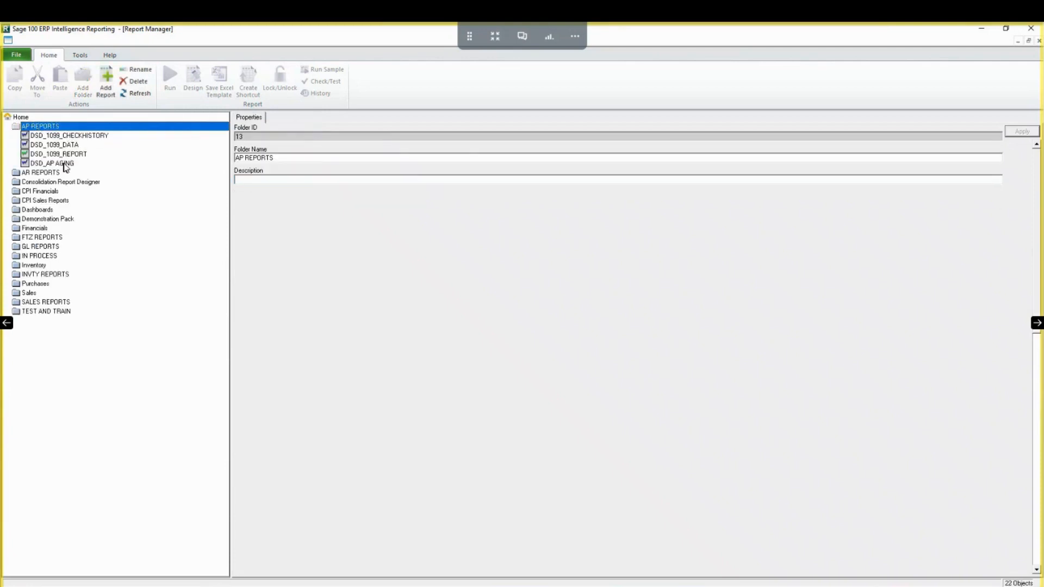
{"action": "left_click", "coordinate": [65, 164]}
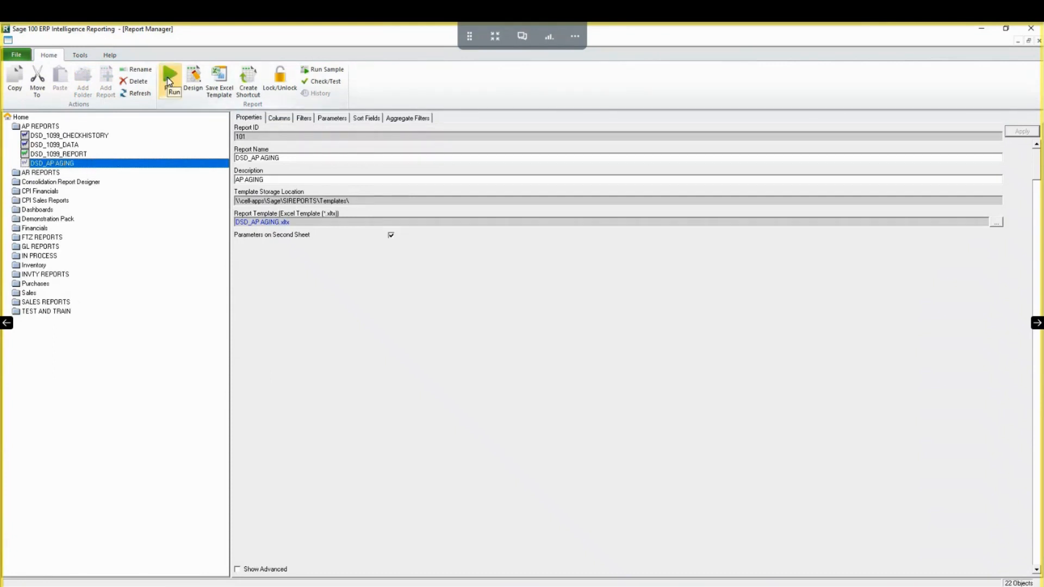
{"action": "left_click", "coordinate": [168, 81]}
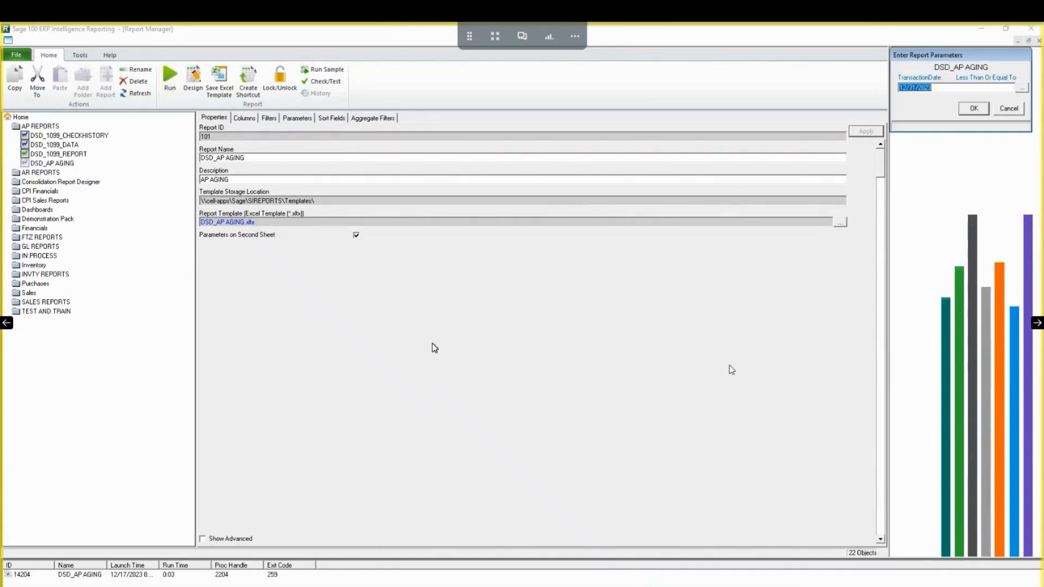
Step: Set the report's TransactionDate parameter to 30 November 2023 and generate the workbook
{"action": "left_click", "coordinate": [1022, 89]}
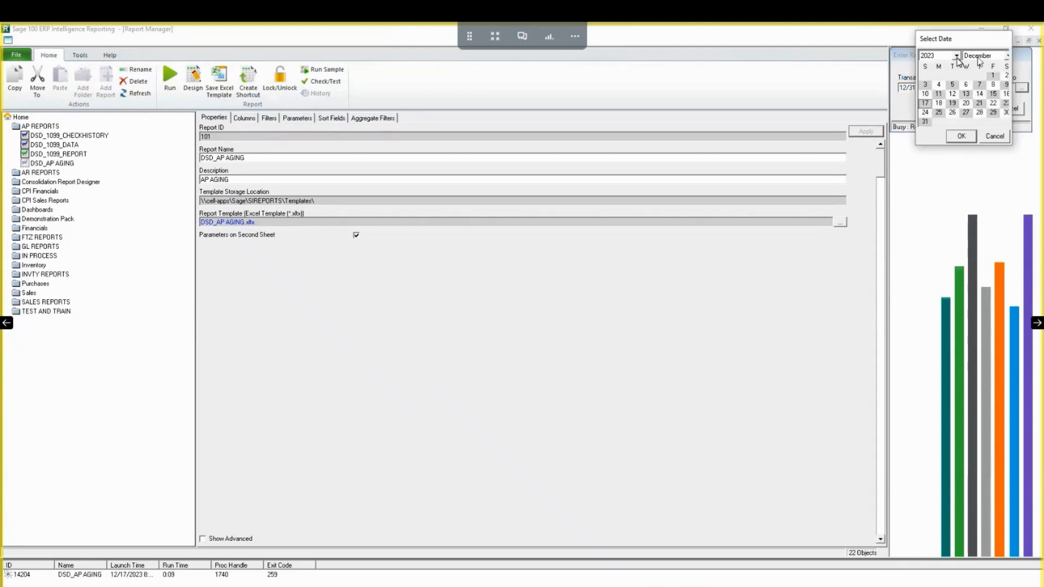
{"action": "left_click", "coordinate": [1007, 56]}
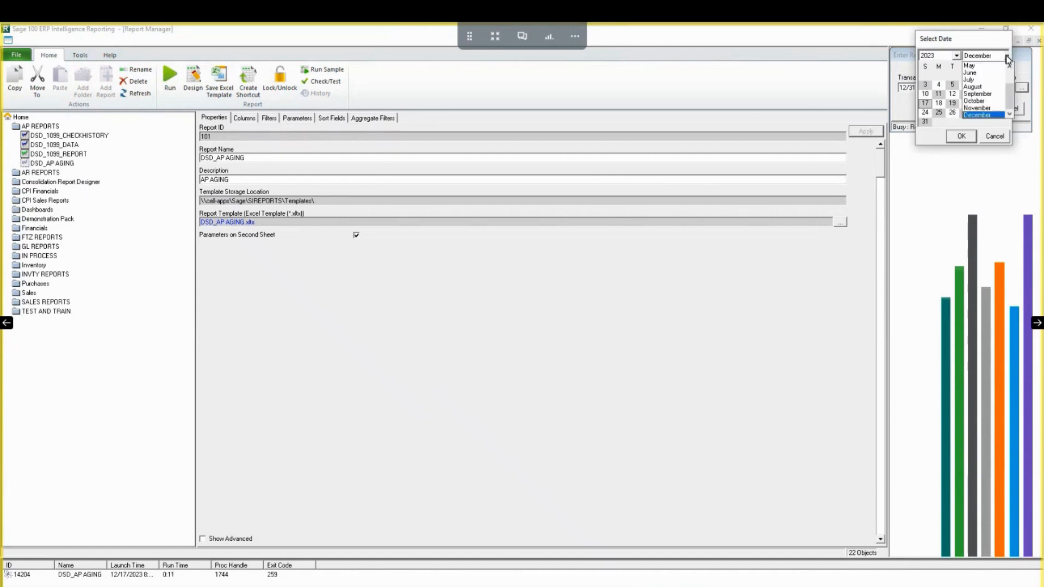
{"action": "left_click", "coordinate": [986, 111]}
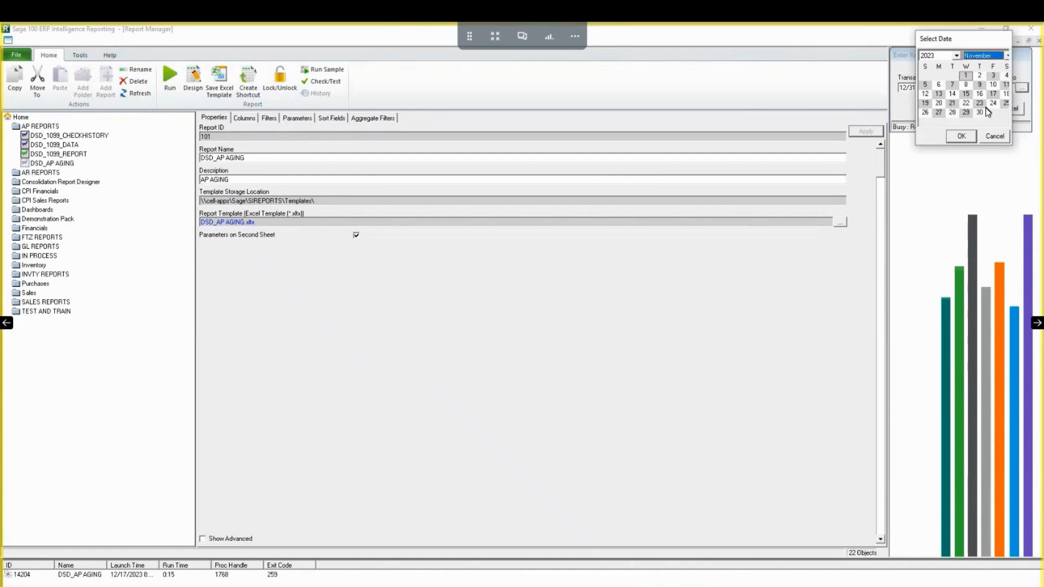
{"action": "left_click", "coordinate": [981, 114]}
{"action": "left_click", "coordinate": [960, 137]}
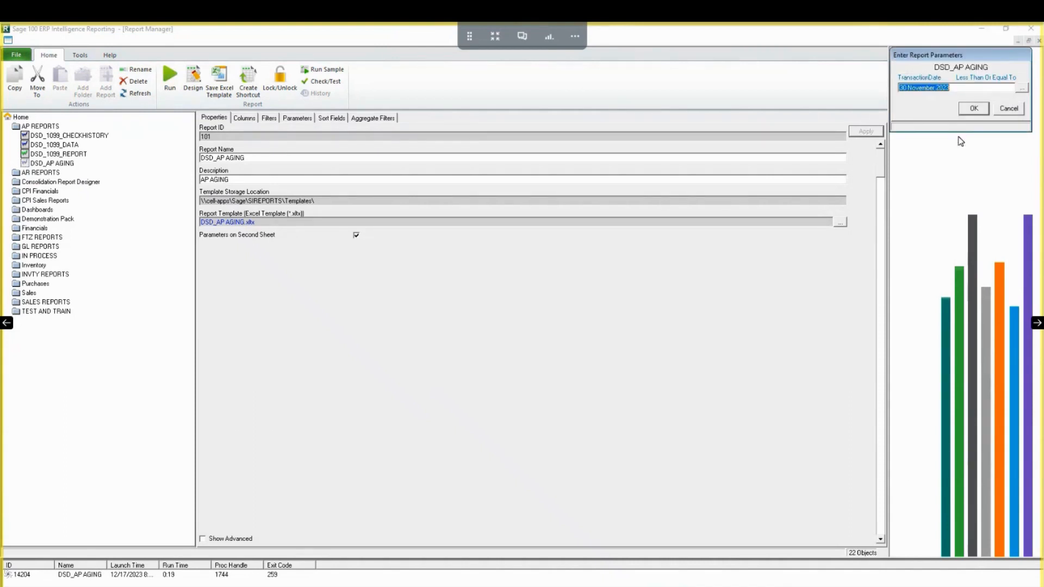
{"action": "left_click", "coordinate": [971, 110]}
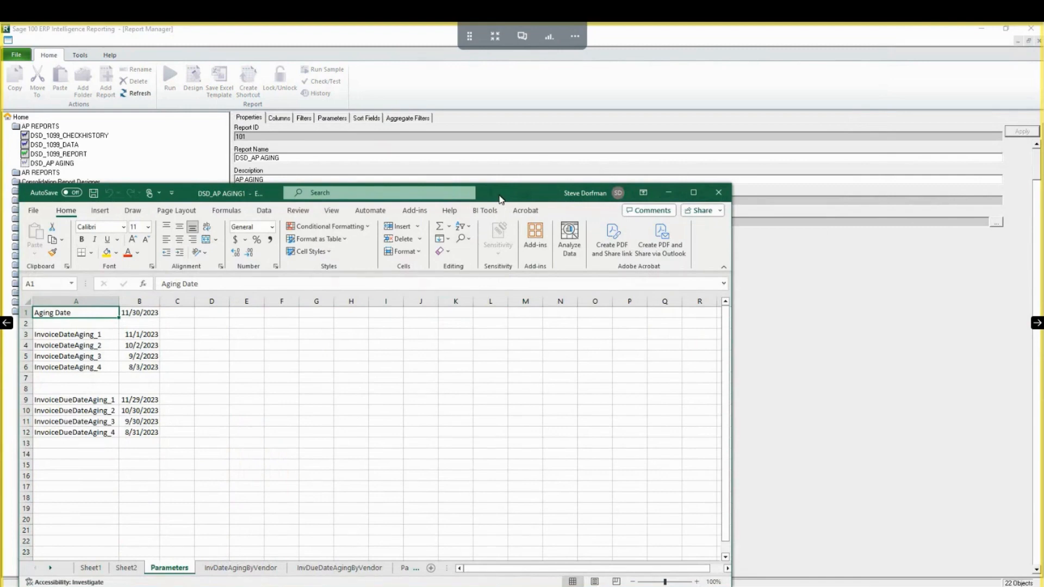
Step: Review the aging date formula on the Parameters sheet and return to the InvDateAgingByVendor pivot table
{"action": "left_click_drag", "start_coordinate": [500, 199], "coordinate": [511, 111]}
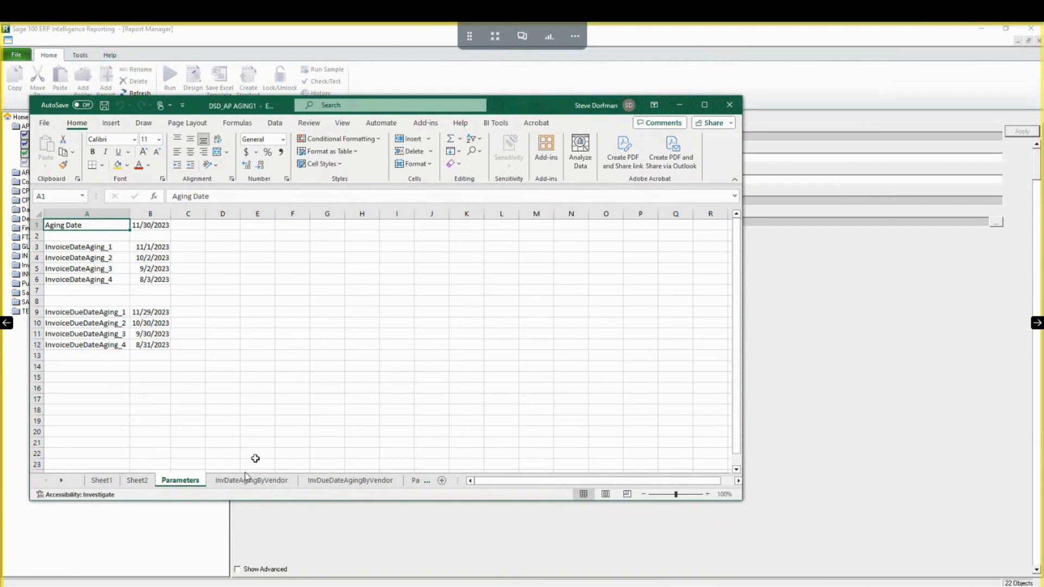
{"action": "left_click", "coordinate": [231, 484]}
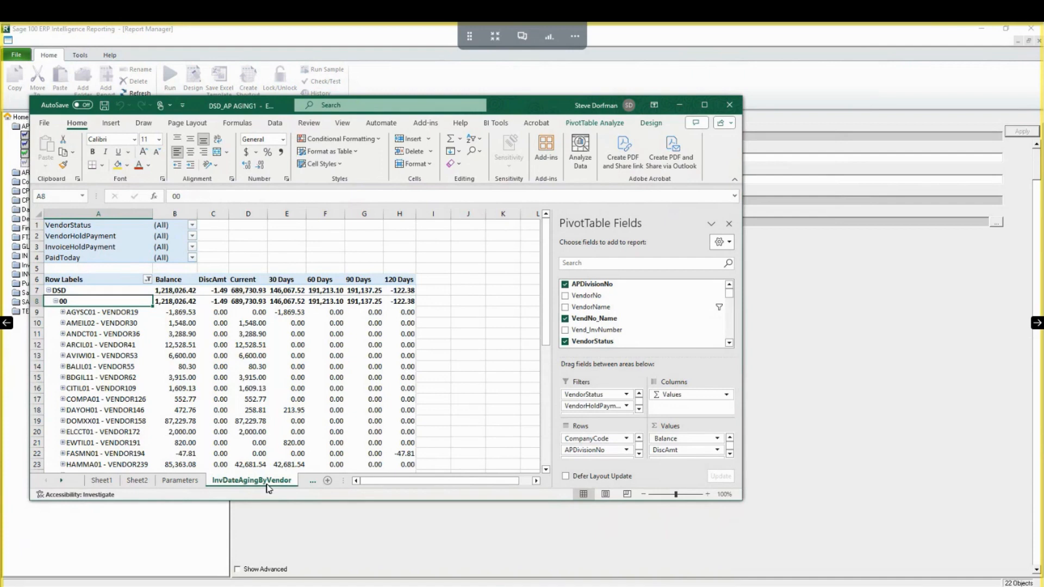
{"action": "left_click", "coordinate": [182, 481]}
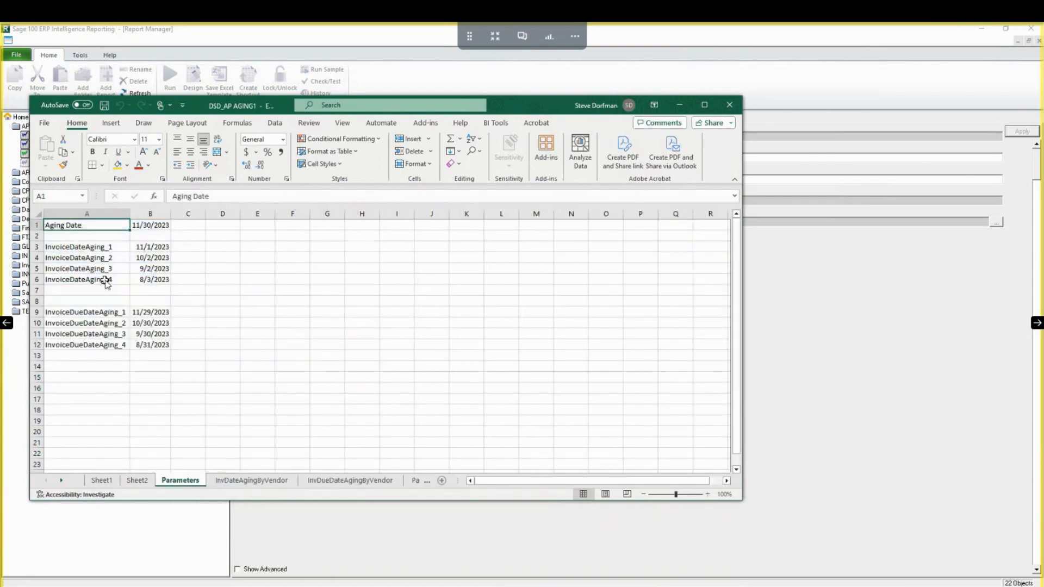
{"action": "left_click", "coordinate": [145, 248]}
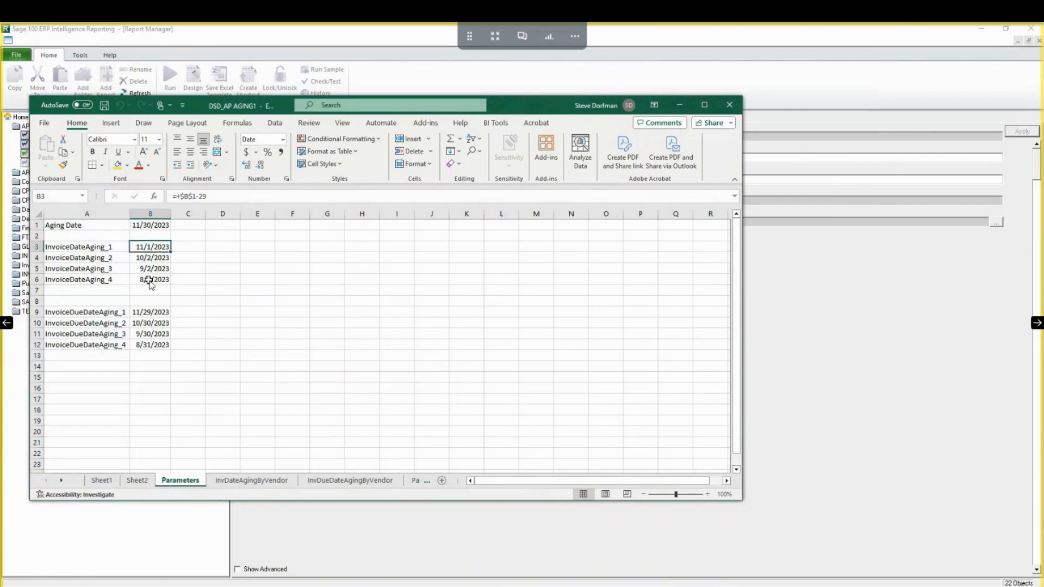
{"action": "left_click", "coordinate": [272, 480]}
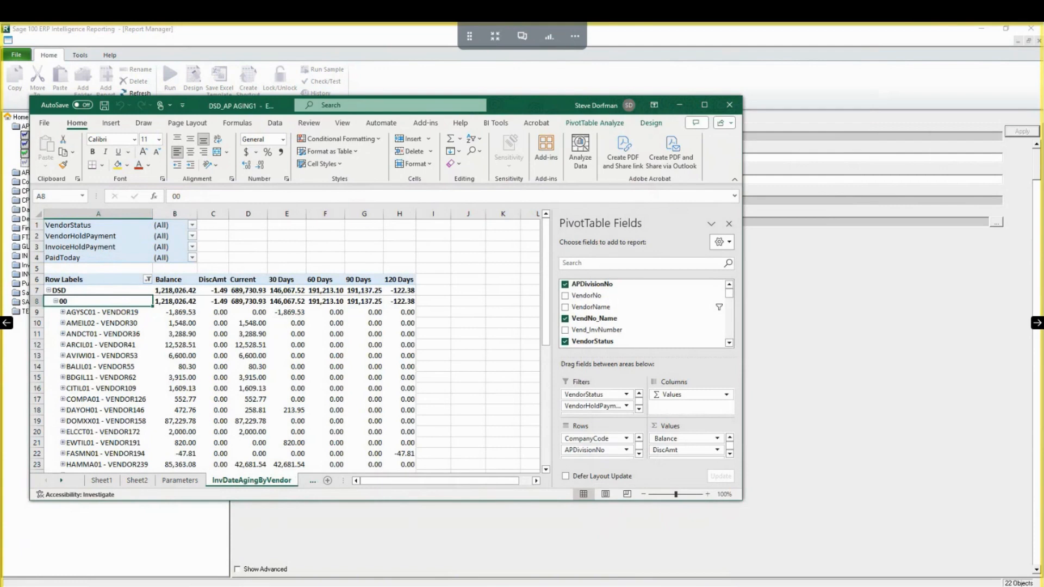
Step: Switch to the Sage 100 Accounts Payable Aged Invoice Report preview and check its report settings and totals
{"action": "mouse_move", "coordinate": [420, 586]}
{"action": "mouse_move", "coordinate": [368, 586]}
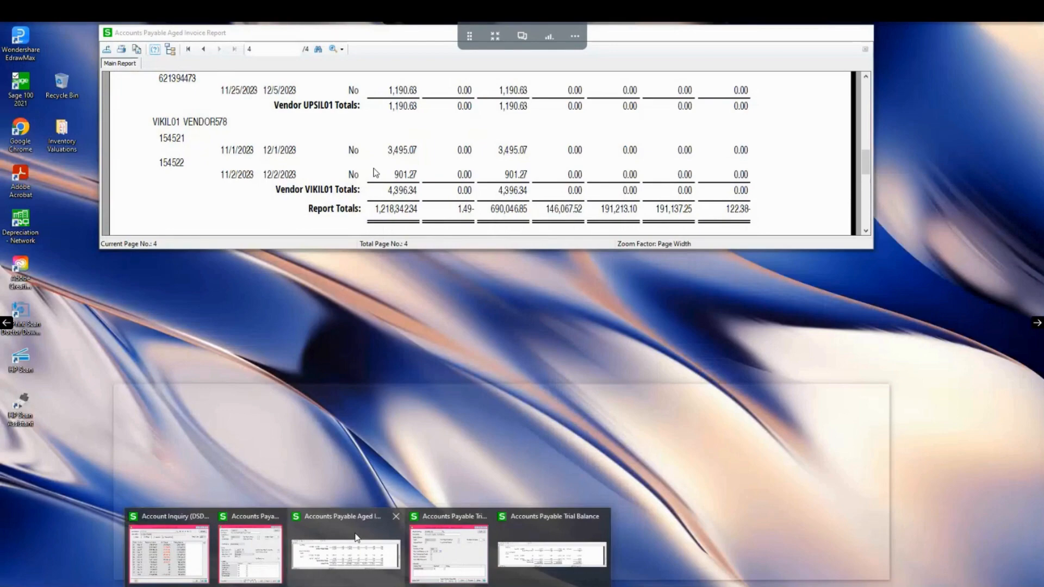
{"action": "left_click", "coordinate": [356, 538]}
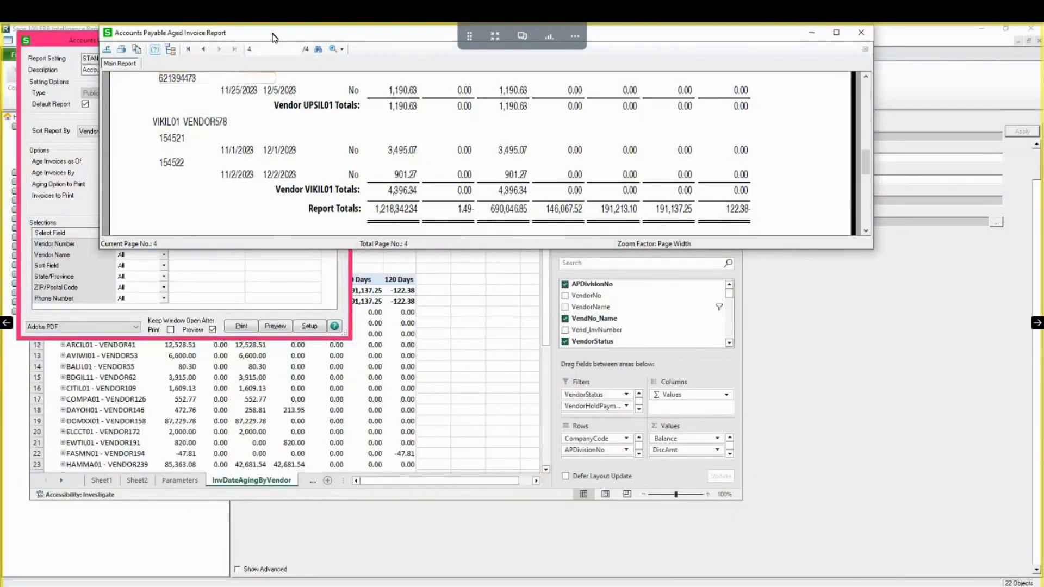
{"action": "left_click_drag", "start_coordinate": [275, 37], "coordinate": [508, 107]}
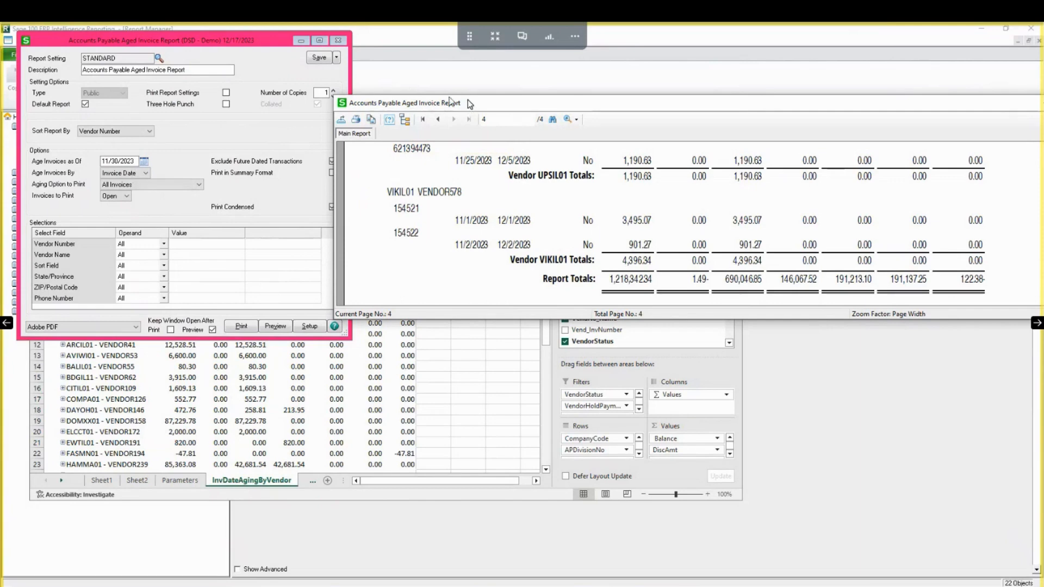
{"action": "left_click_drag", "start_coordinate": [467, 100], "coordinate": [247, 50]}
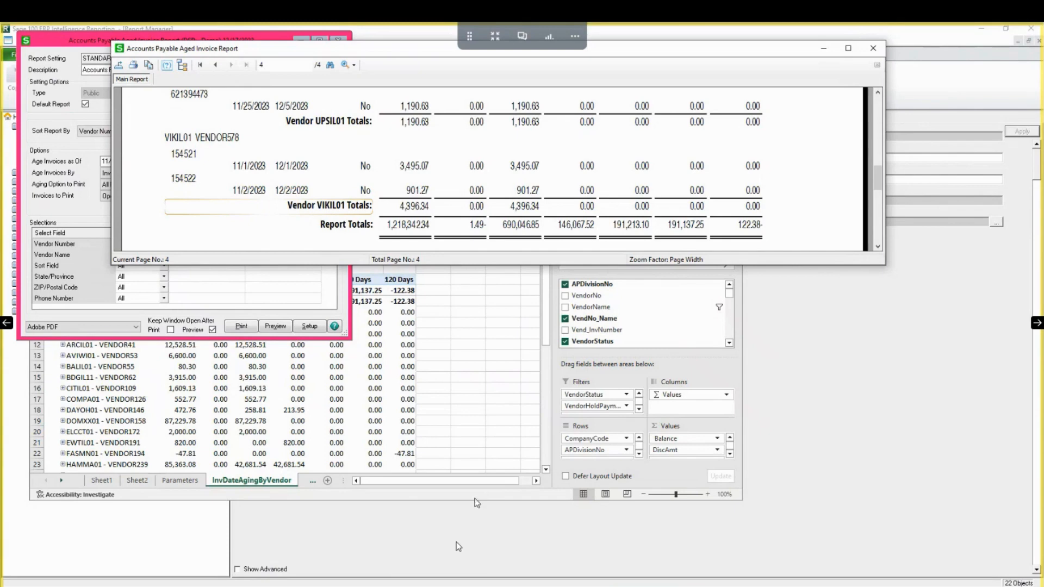
Step: Bring up the Accounts Payable Trial Balance preview and compare its report total with the Aged Invoice Report total
{"action": "mouse_move", "coordinate": [367, 586]}
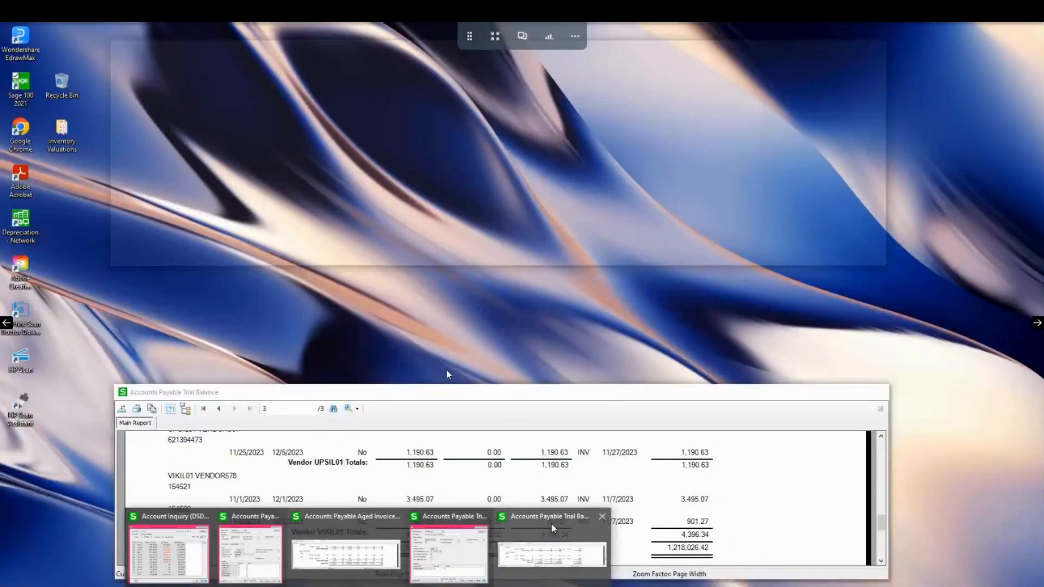
{"action": "left_click", "coordinate": [550, 523]}
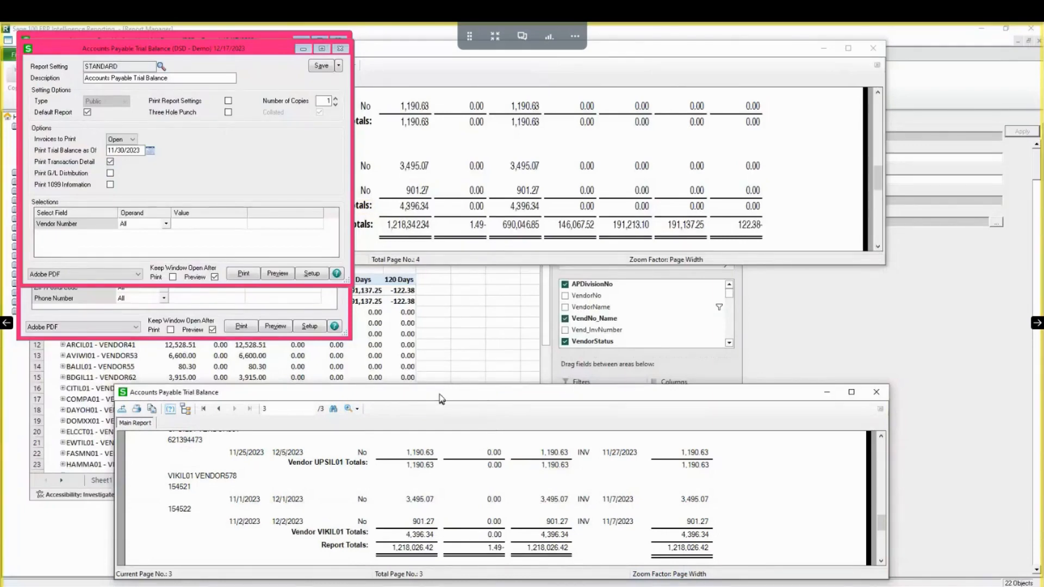
{"action": "left_click_drag", "start_coordinate": [440, 399], "coordinate": [432, 305]}
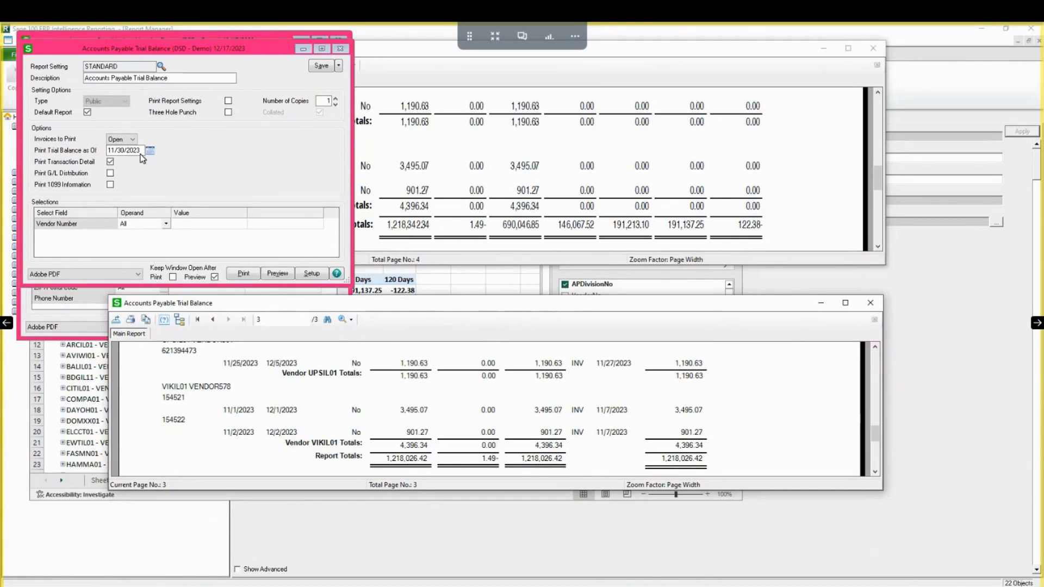
{"action": "left_click", "coordinate": [414, 230]}
{"action": "left_click", "coordinate": [418, 460]}
Step: Show the Accounts Payable history in Account Inquiry and compare its November ending balance with both report totals
{"action": "mouse_move", "coordinate": [368, 584]}
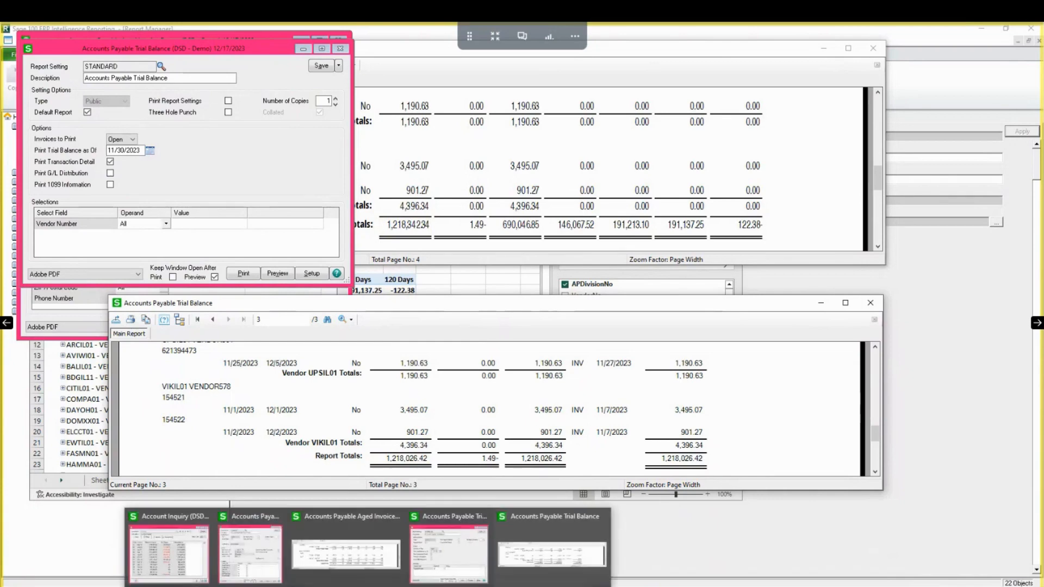
{"action": "left_click", "coordinate": [187, 544]}
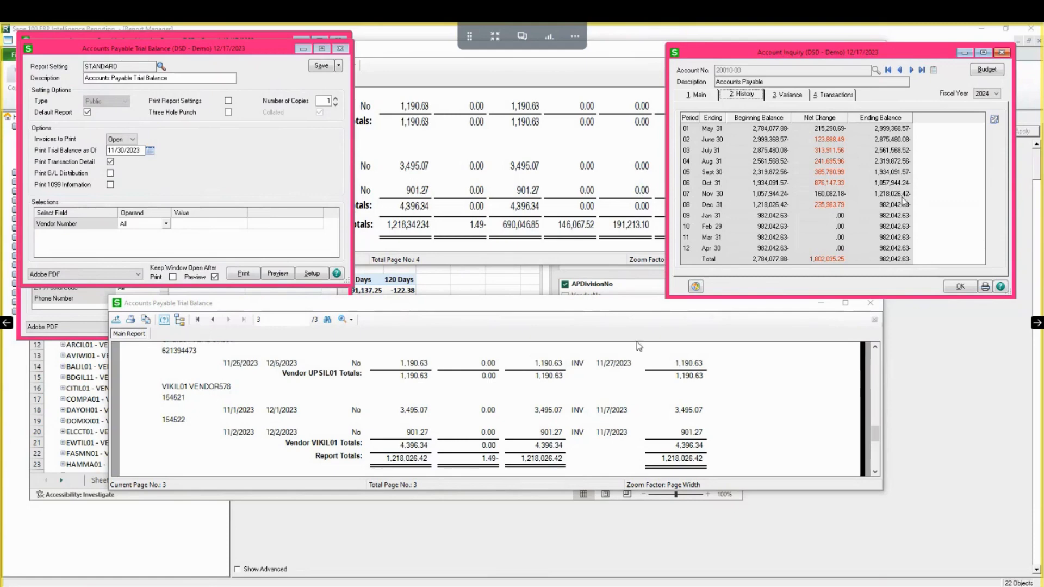
{"action": "left_click", "coordinate": [426, 461]}
{"action": "left_click", "coordinate": [405, 375]}
{"action": "left_click", "coordinate": [407, 58]}
{"action": "left_click", "coordinate": [412, 189]}
{"action": "left_click", "coordinate": [281, 95]}
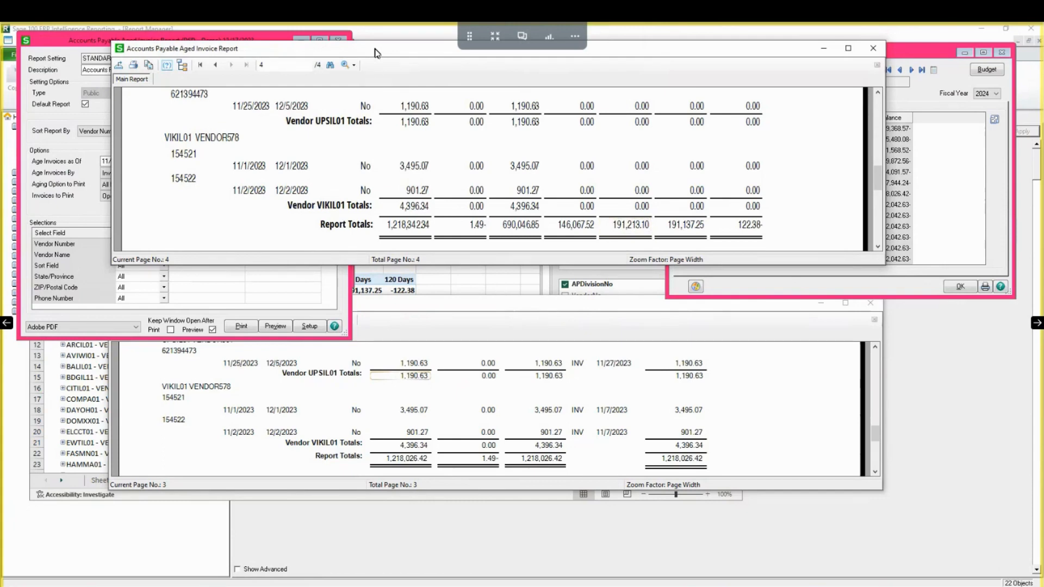
Step: Compare the Excel pivot table's total balance with the November ending balance in Account Inquiry, and minimize the inquiry
{"action": "left_click", "coordinate": [497, 289]}
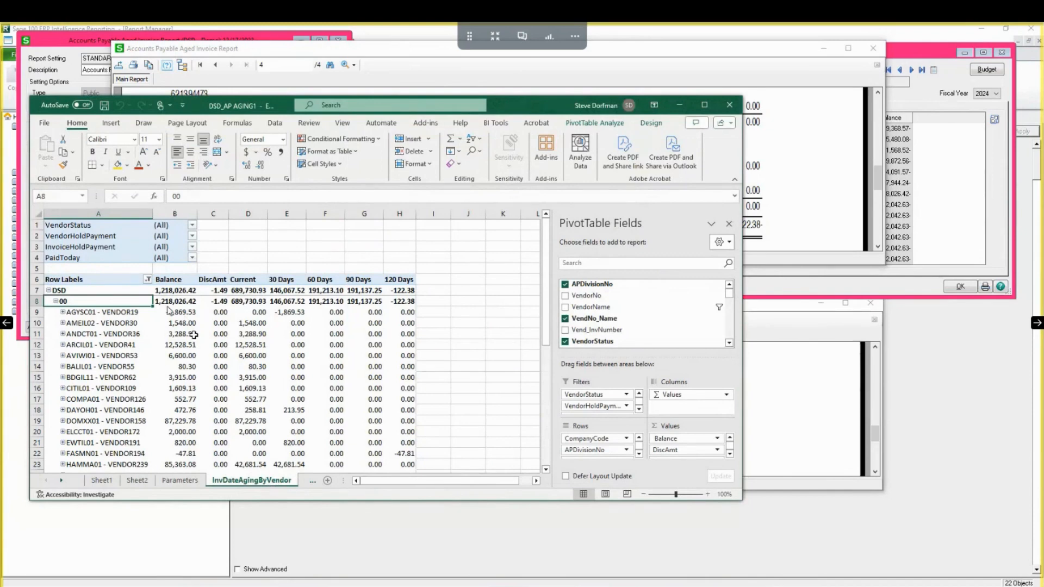
{"action": "mouse_move", "coordinate": [178, 295]}
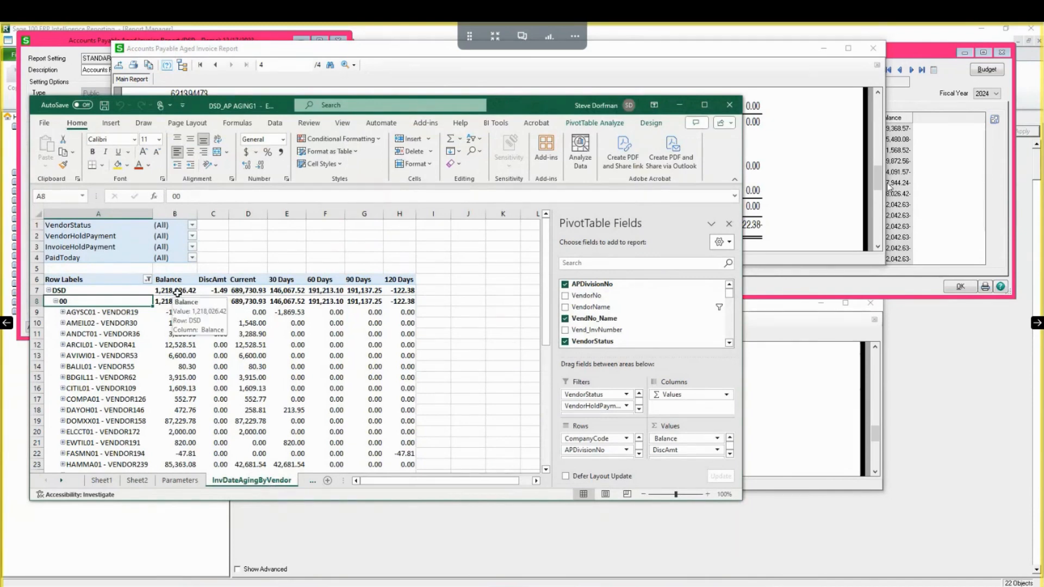
{"action": "left_click", "coordinate": [936, 180]}
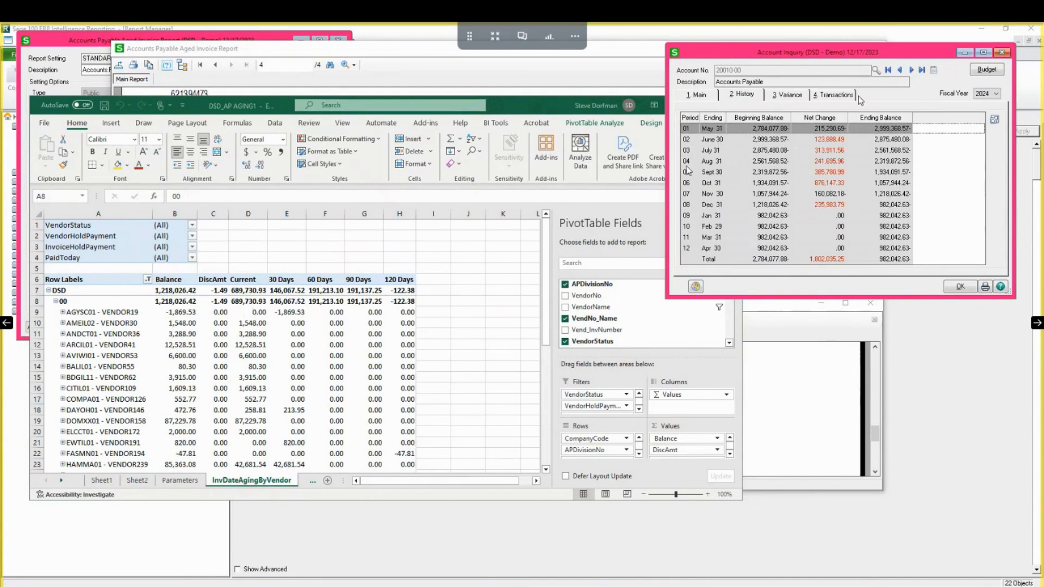
{"action": "left_click", "coordinate": [965, 56]}
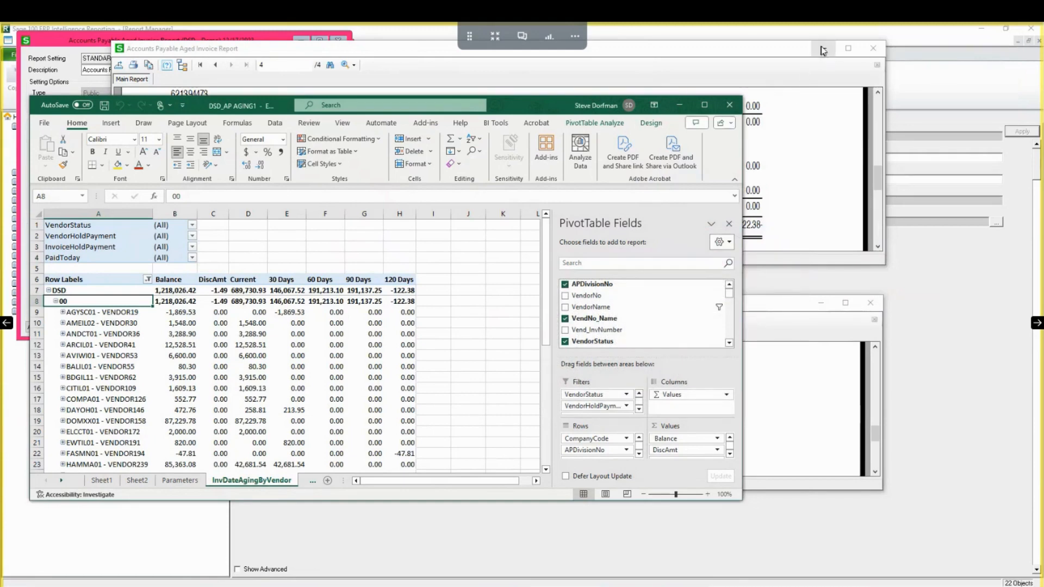
Step: Compare the Aged Invoice Report's aging column totals with those in the Excel pivot table, and minimize the report preview
{"action": "left_click", "coordinate": [341, 52]}
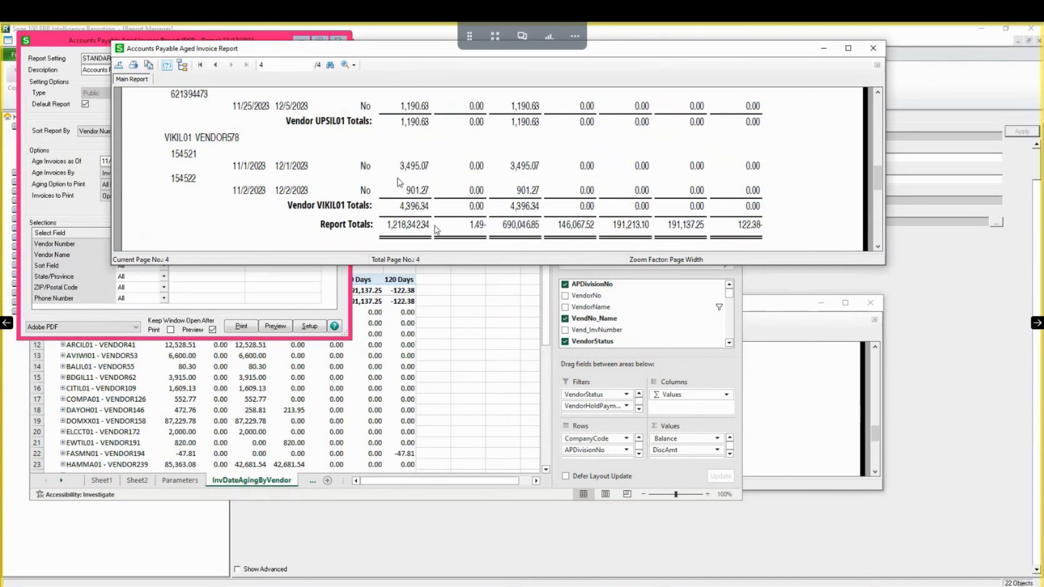
{"action": "left_click", "coordinate": [476, 468]}
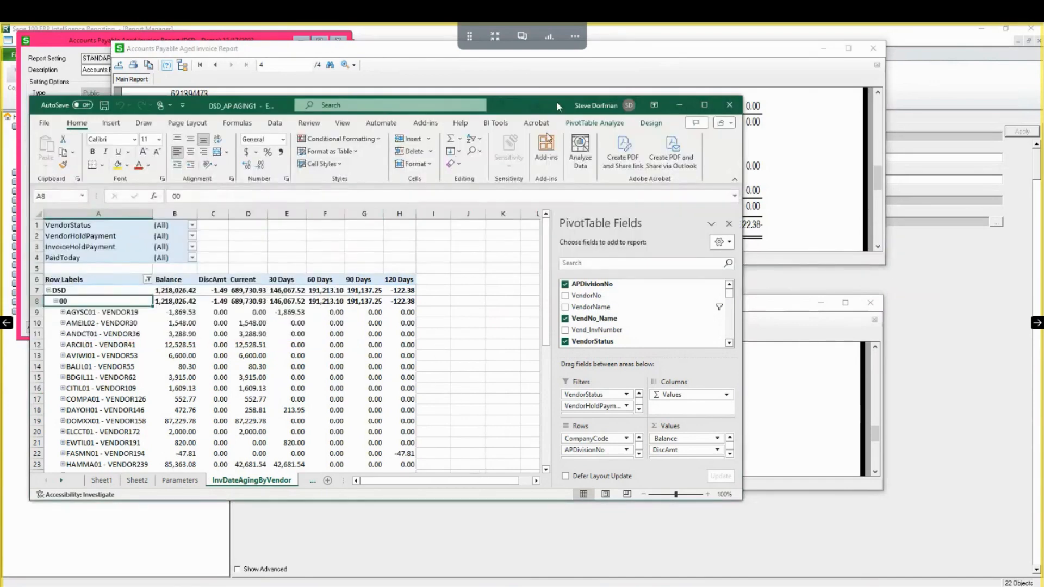
{"action": "left_click_drag", "start_coordinate": [524, 111], "coordinate": [650, 251]}
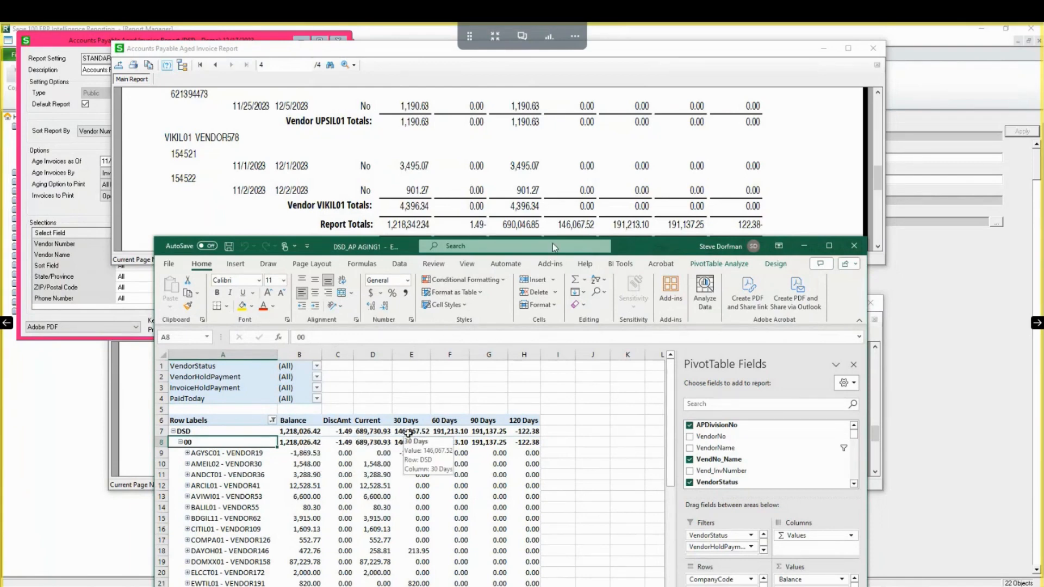
{"action": "left_click", "coordinate": [571, 224]}
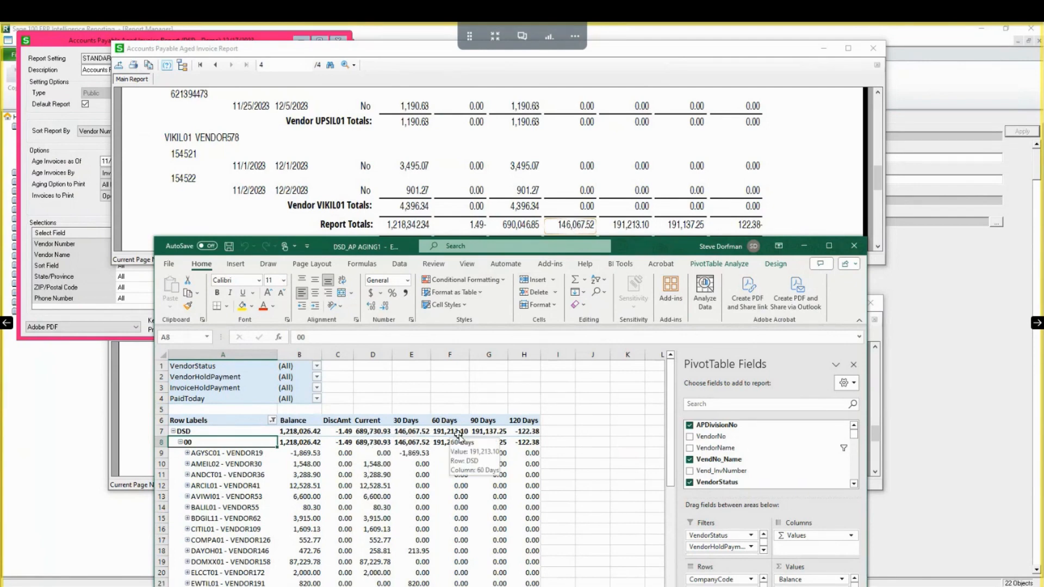
{"action": "left_click", "coordinate": [687, 215]}
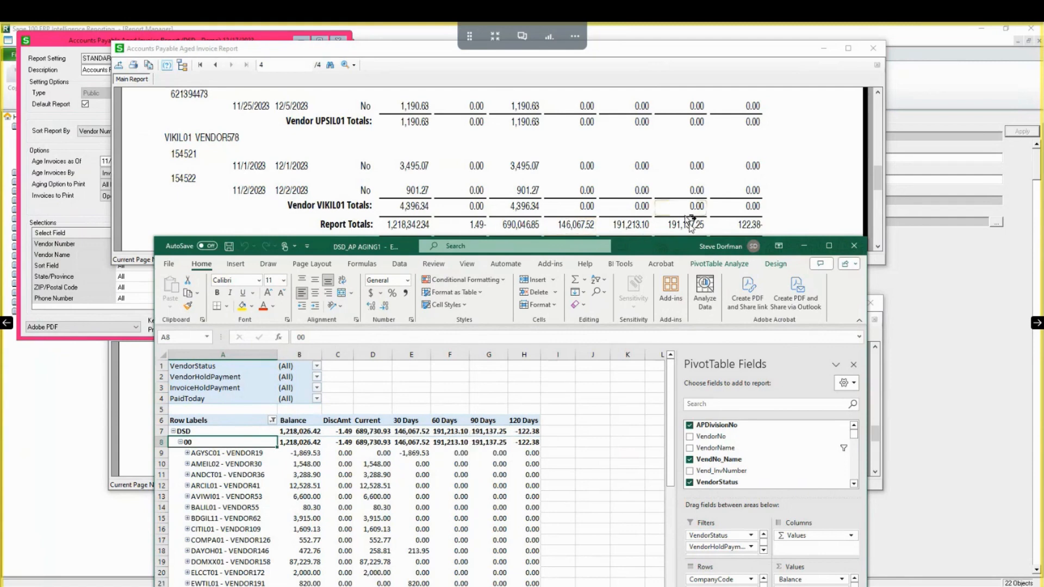
{"action": "left_click", "coordinate": [738, 226]}
{"action": "left_click", "coordinate": [821, 50]}
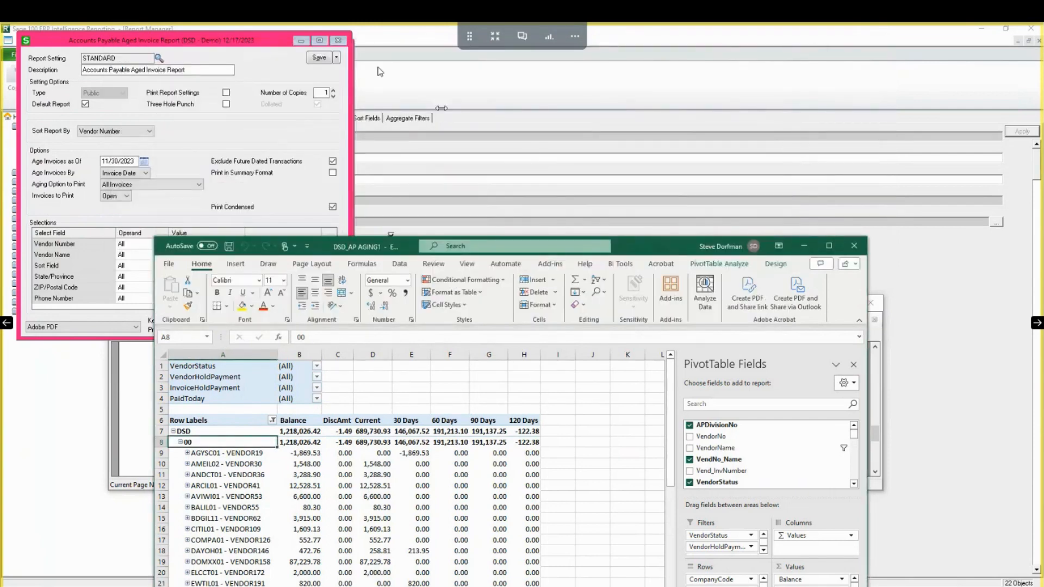
Step: Maximize the DSD_AP AGING1 workbook and look at the available values of the VendorStatus and VendorHoldPayment pivot filters
{"action": "left_click", "coordinate": [830, 247]}
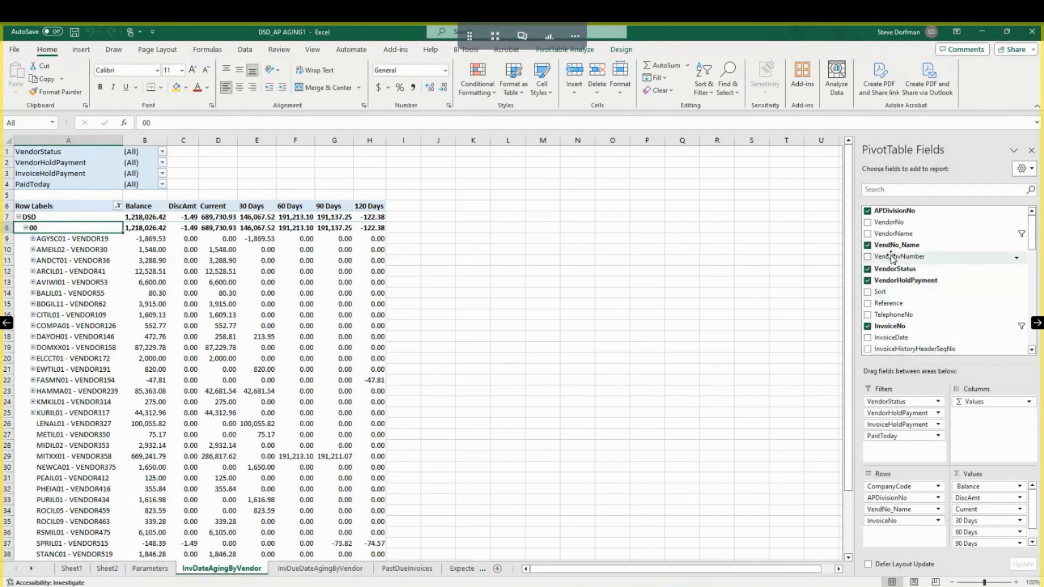
{"action": "left_click", "coordinate": [162, 154]}
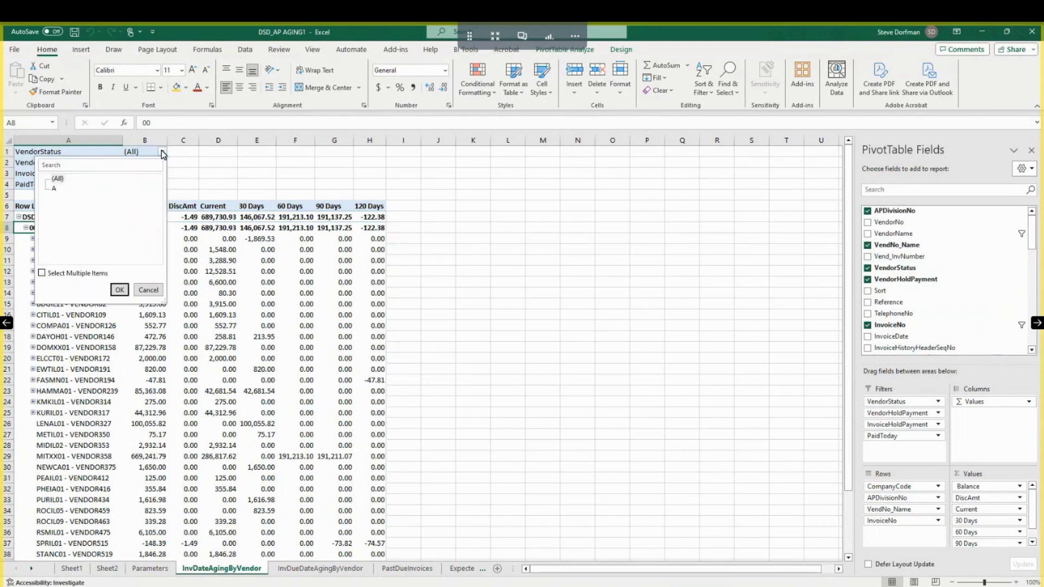
{"action": "left_click", "coordinate": [161, 153]}
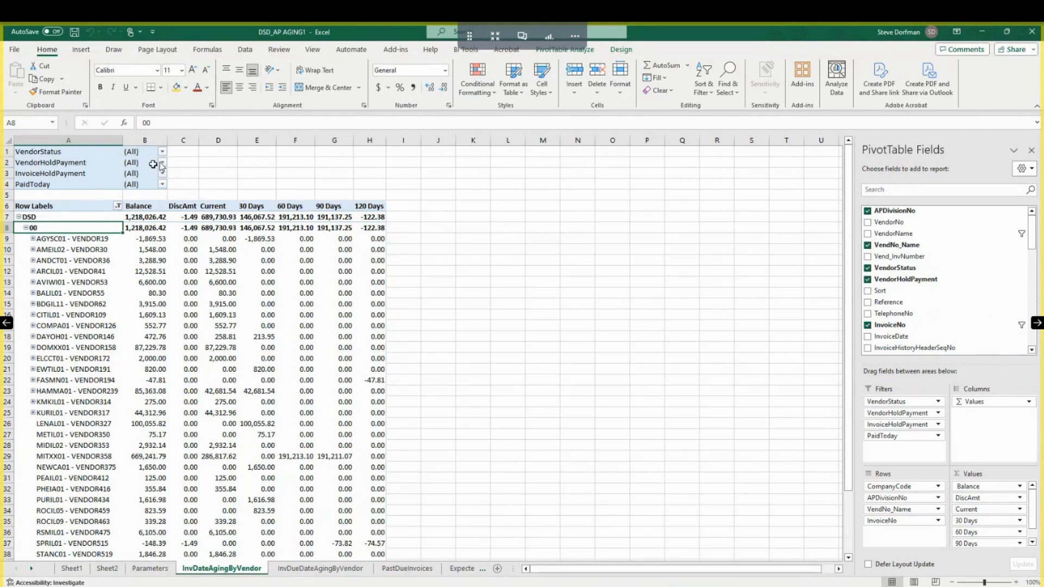
{"action": "left_click", "coordinate": [162, 164]}
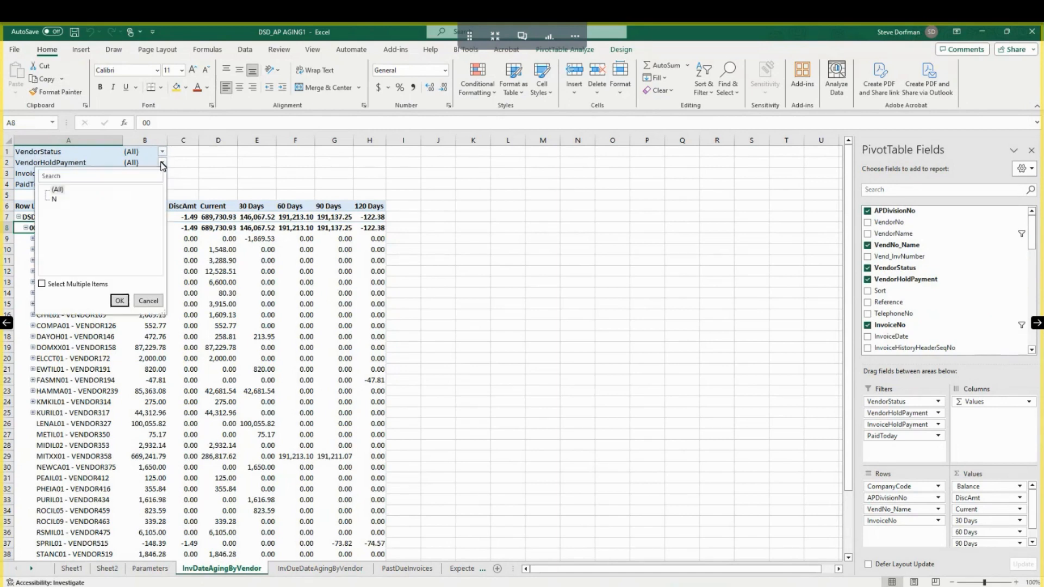
{"action": "left_click", "coordinate": [162, 164]}
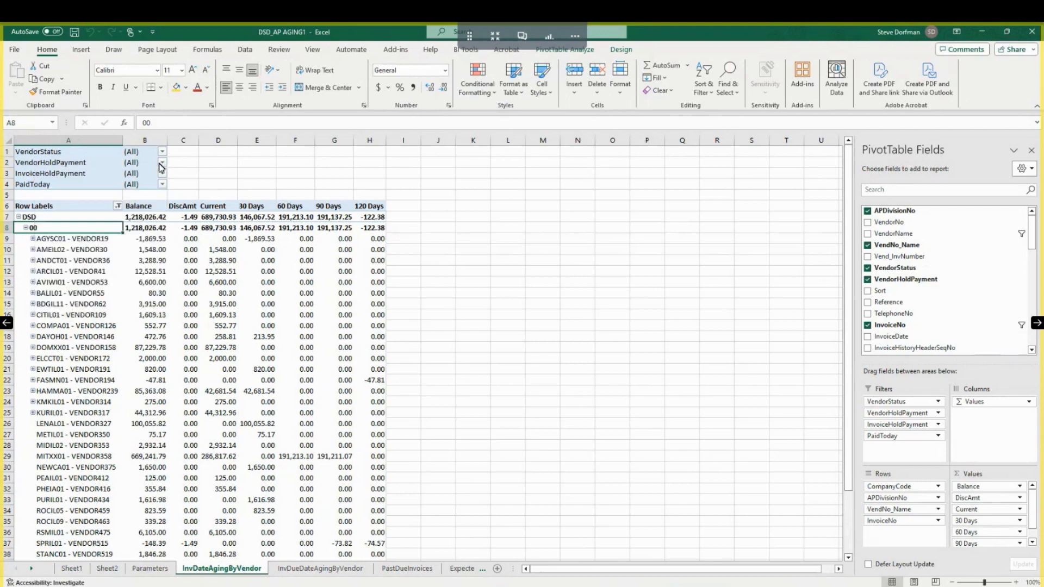
Step: Filter the InvDateAgingByVendor pivot table to show only invoices whose InvoiceHoldPayment value is Y
{"action": "left_click", "coordinate": [162, 173]}
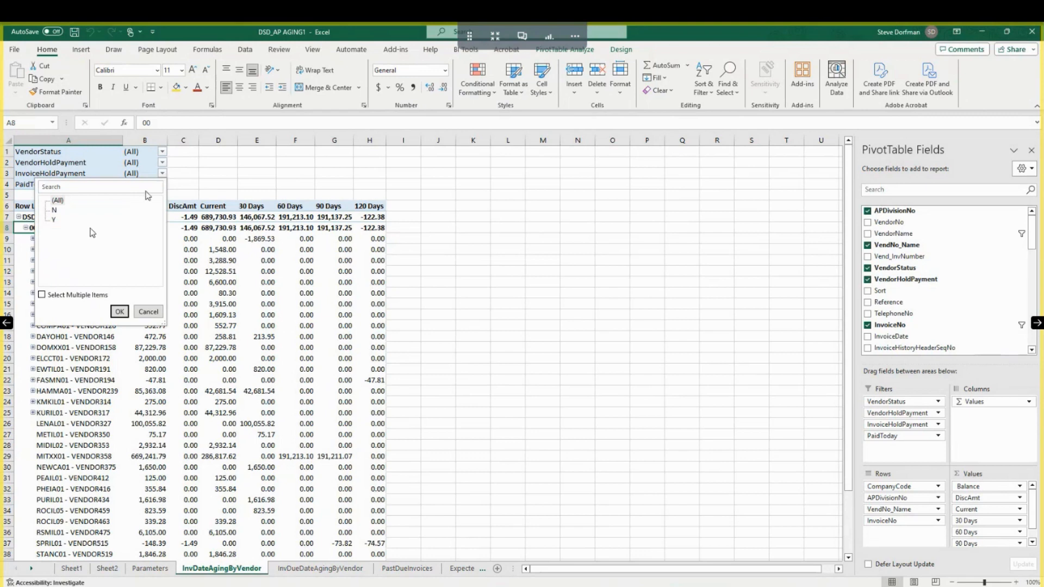
{"action": "left_click", "coordinate": [42, 295]}
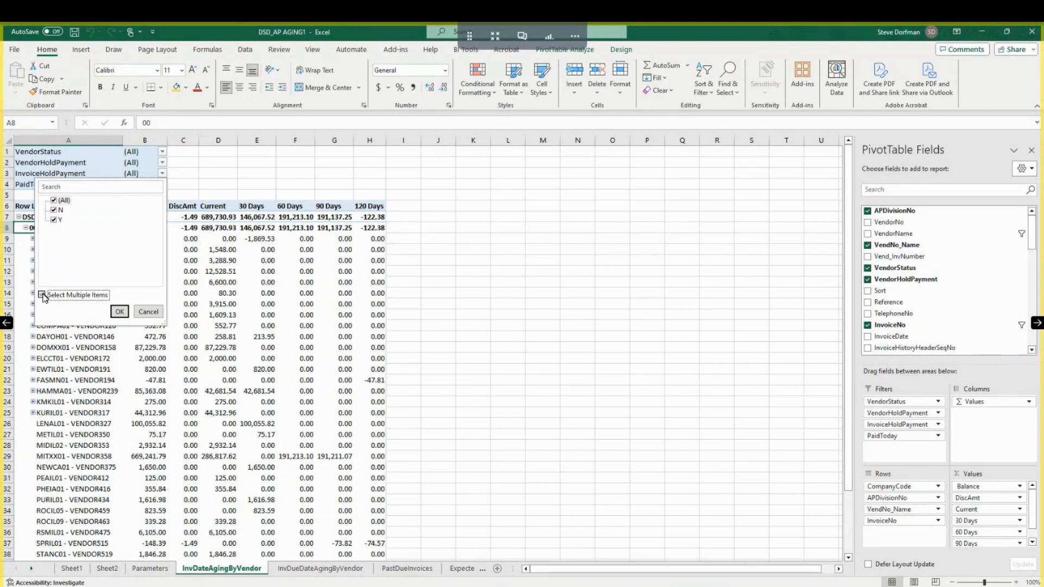
{"action": "left_click", "coordinate": [54, 202]}
{"action": "left_click", "coordinate": [55, 220]}
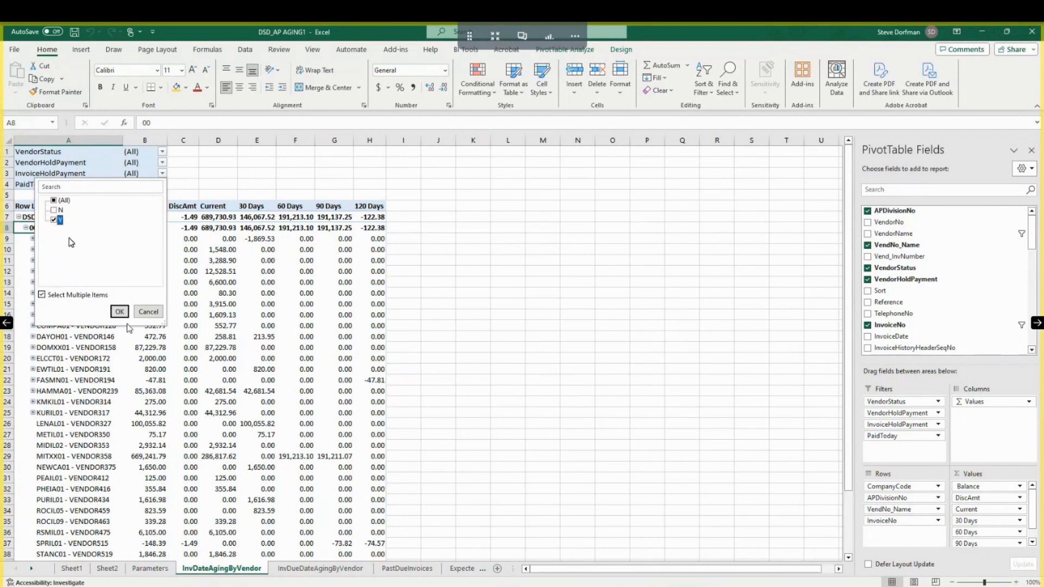
{"action": "left_click", "coordinate": [120, 312]}
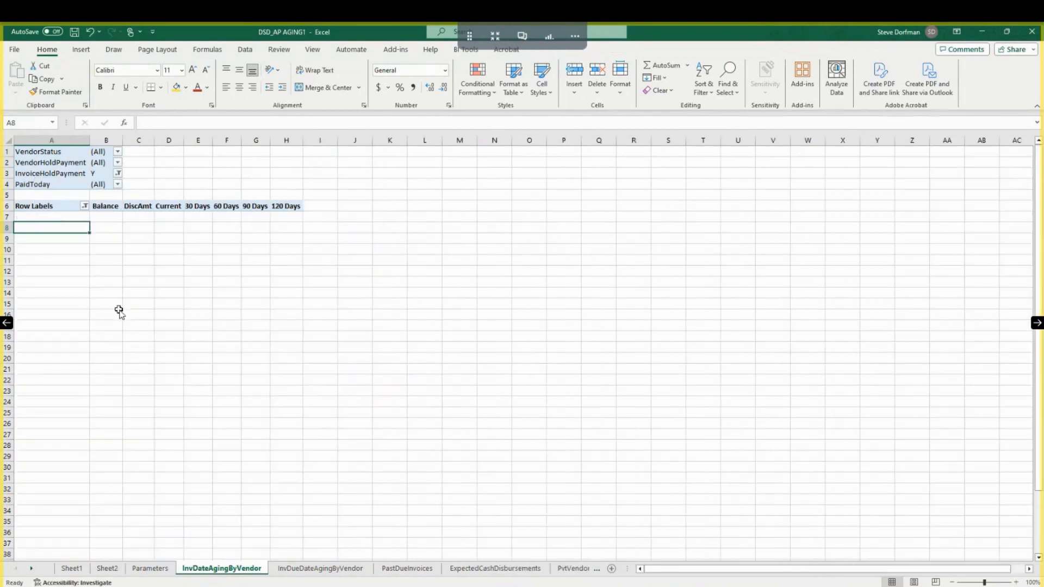
Step: Include N again in the InvoiceHoldPayment filter so that all its values are selected
{"action": "left_click", "coordinate": [117, 173]}
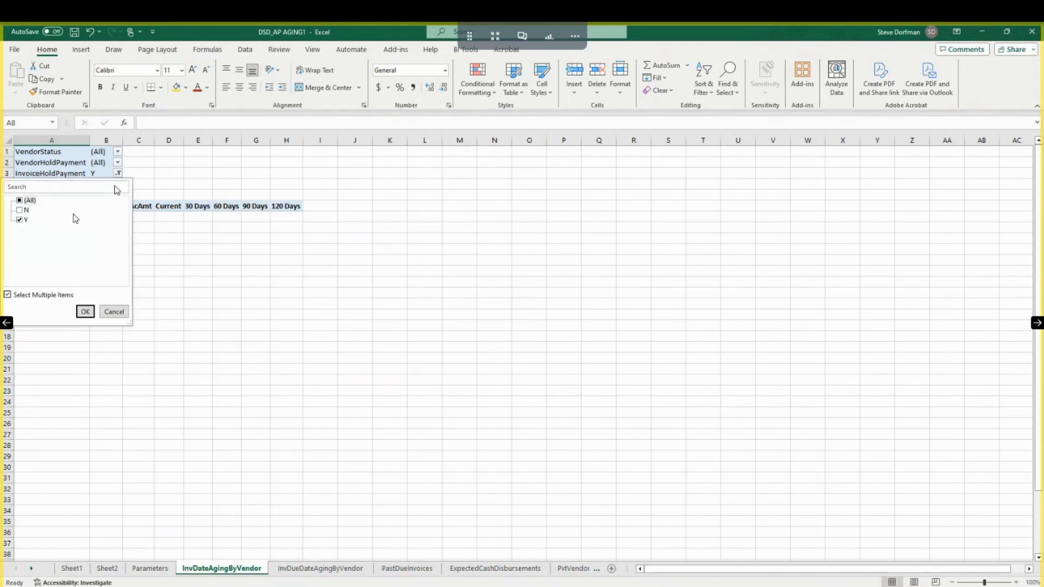
{"action": "left_click", "coordinate": [20, 210]}
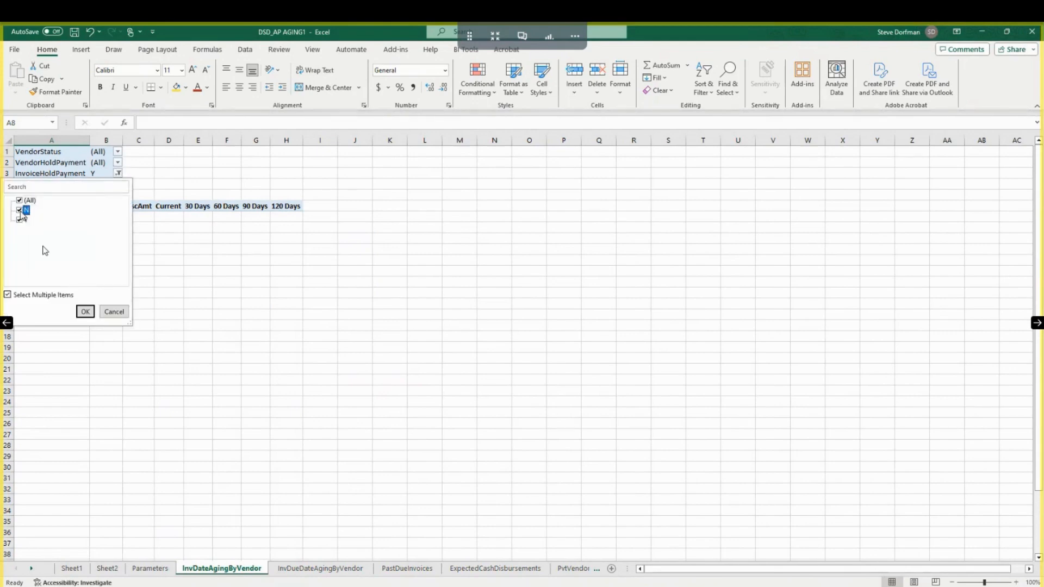
{"action": "left_click", "coordinate": [86, 312]}
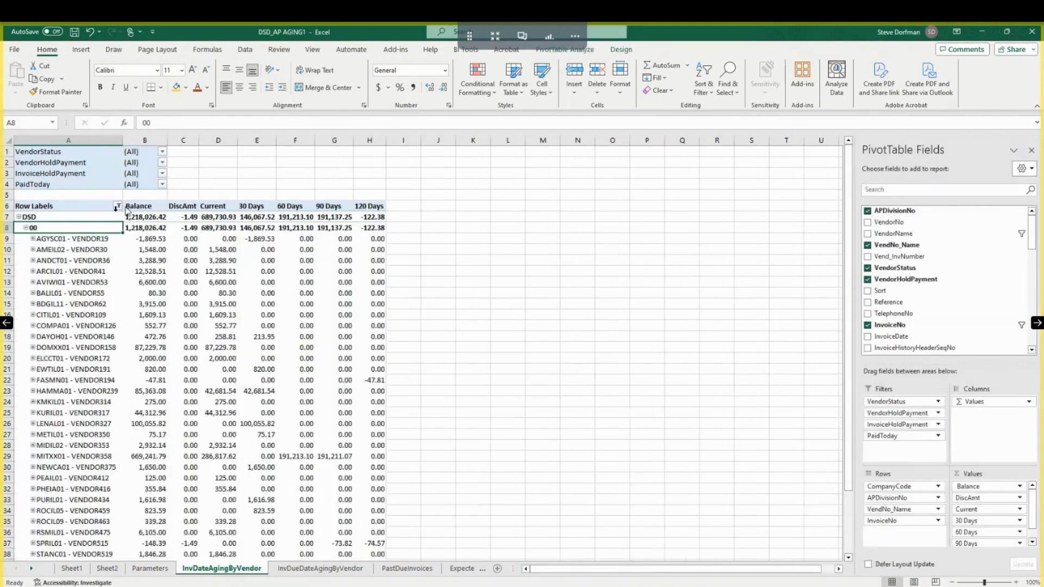
Step: Look at the available values of the PaidToday filter and the remaining fields at the end of the PivotTable field list
{"action": "left_click", "coordinate": [163, 185]}
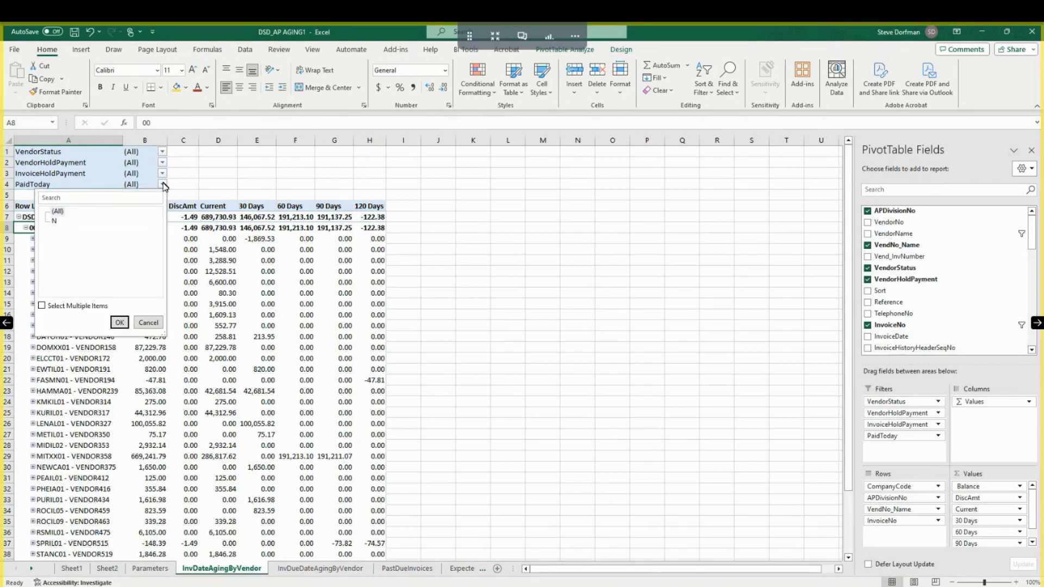
{"action": "left_click", "coordinate": [163, 184]}
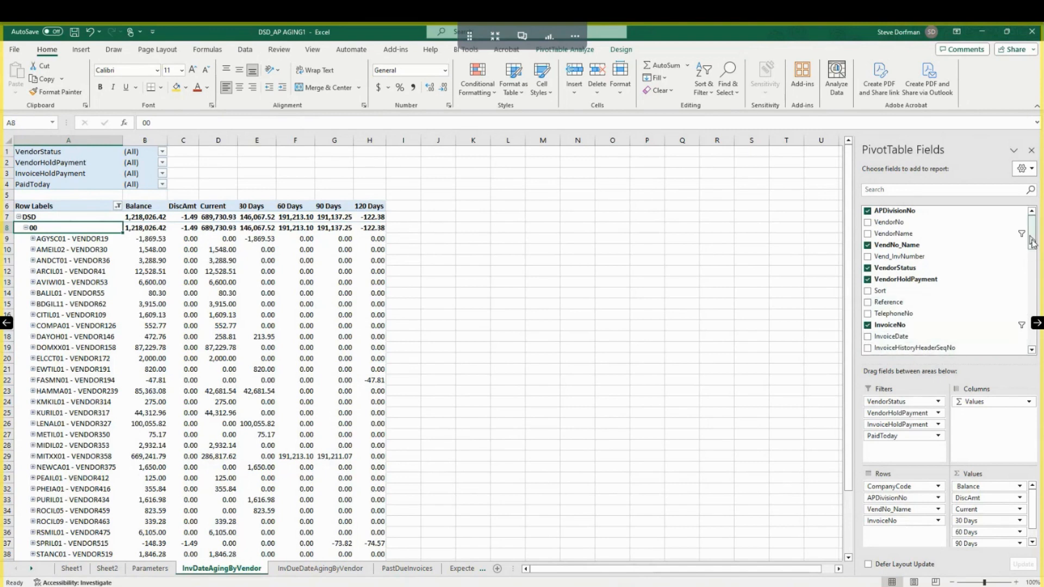
{"action": "left_click_drag", "start_coordinate": [1031, 239], "coordinate": [1038, 351]}
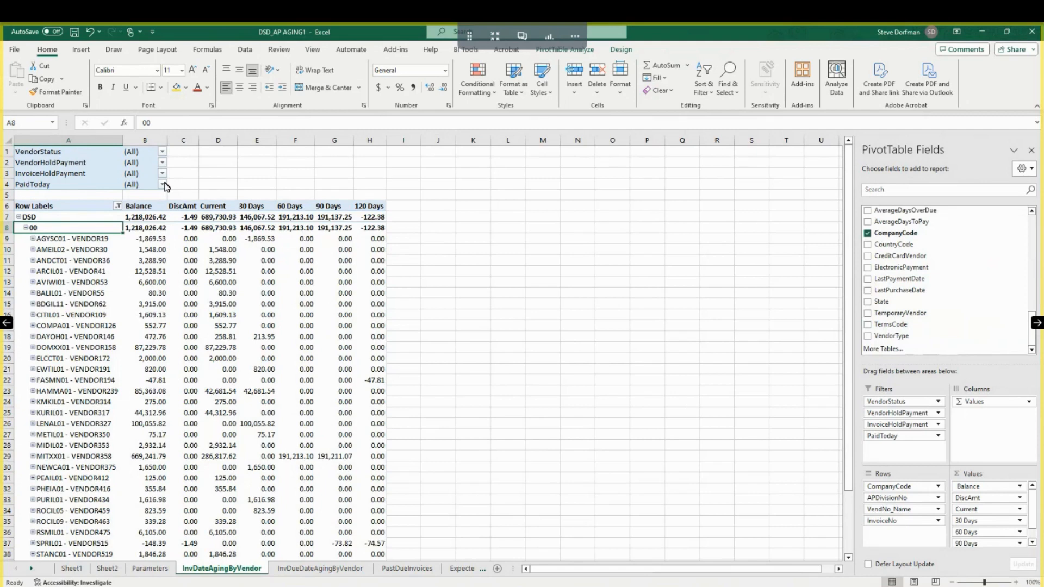
Step: Expand vendors AGYSC01 and AMEIL02 in the InvDateAgingByVendor pivot table to show their individual invoices
{"action": "left_click", "coordinate": [33, 239]}
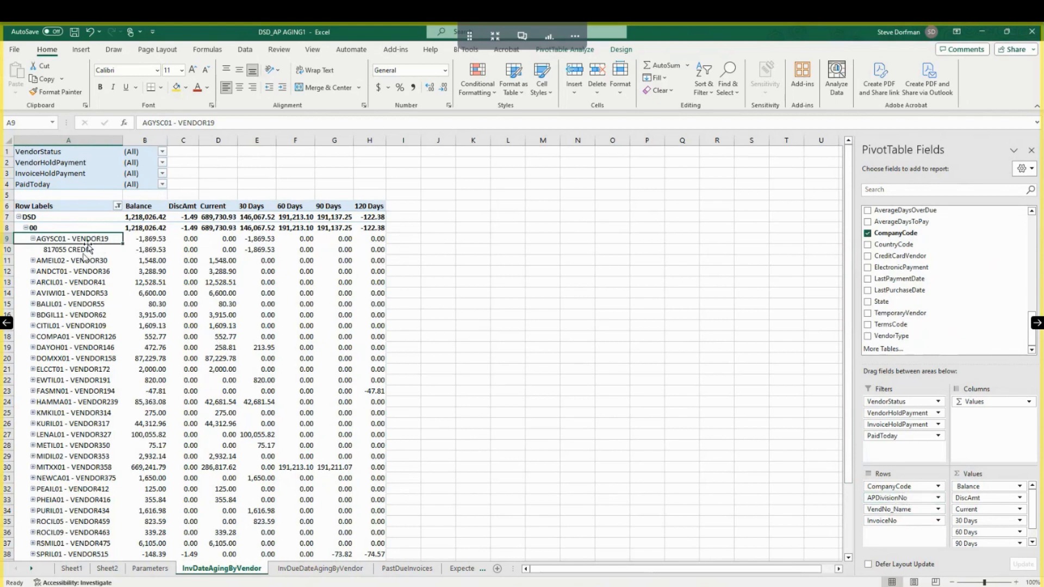
{"action": "left_click", "coordinate": [33, 262]}
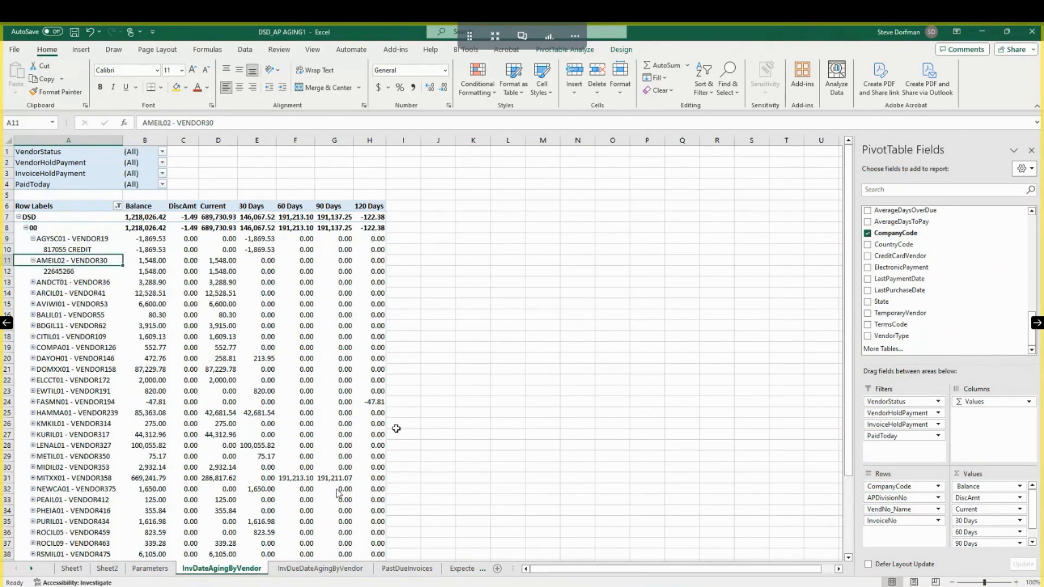
Step: Look at the InvDueDateAgingByVendor sheet and examine the InvoiceDueDateAging_1 and InvoiceDueDateAging_2 formulas on the Parameters sheet
{"action": "left_click", "coordinate": [323, 573]}
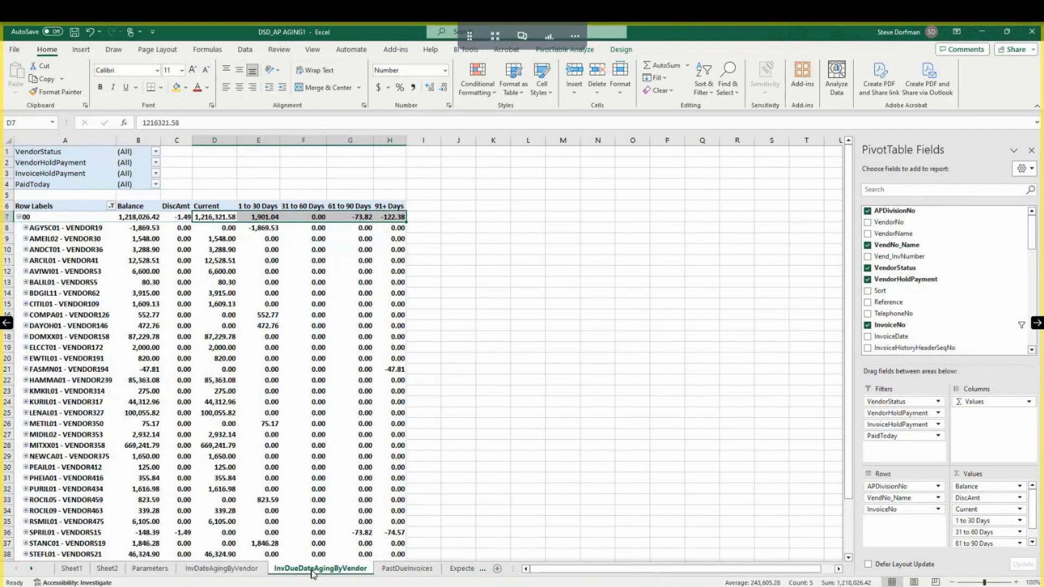
{"action": "left_click", "coordinate": [161, 569]}
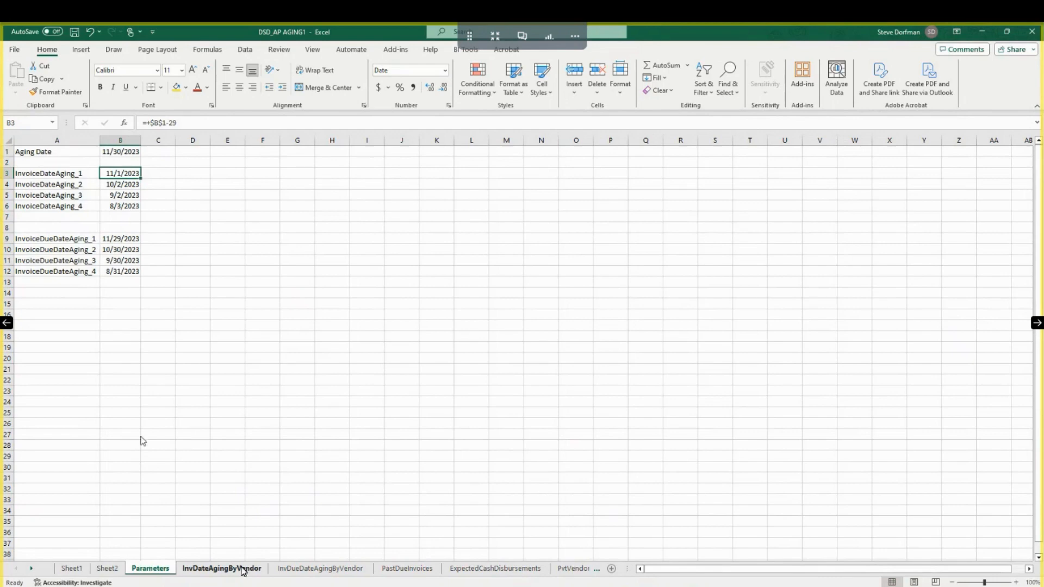
{"action": "left_click", "coordinate": [130, 237]}
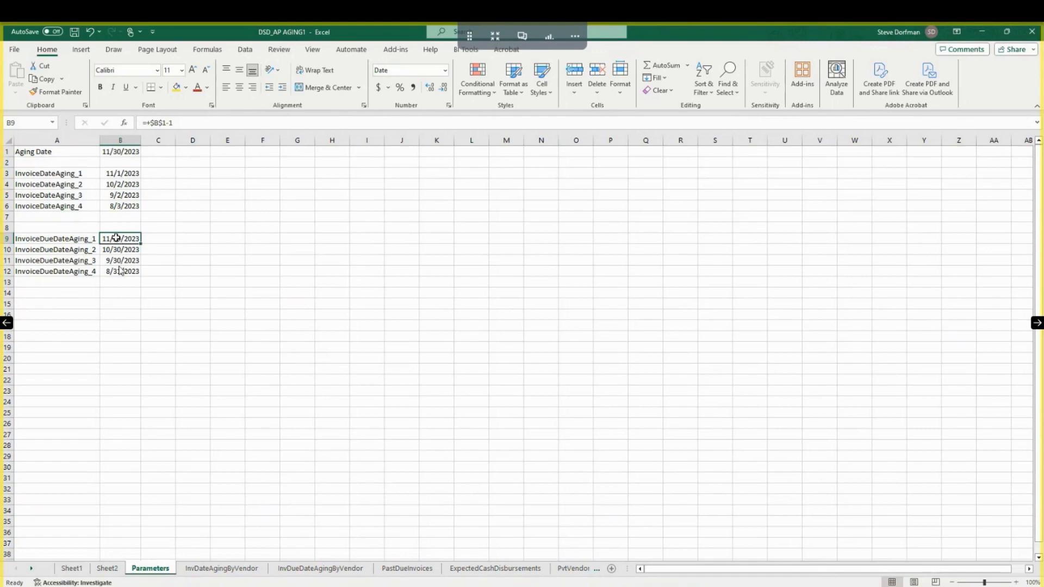
{"action": "left_click", "coordinate": [126, 250]}
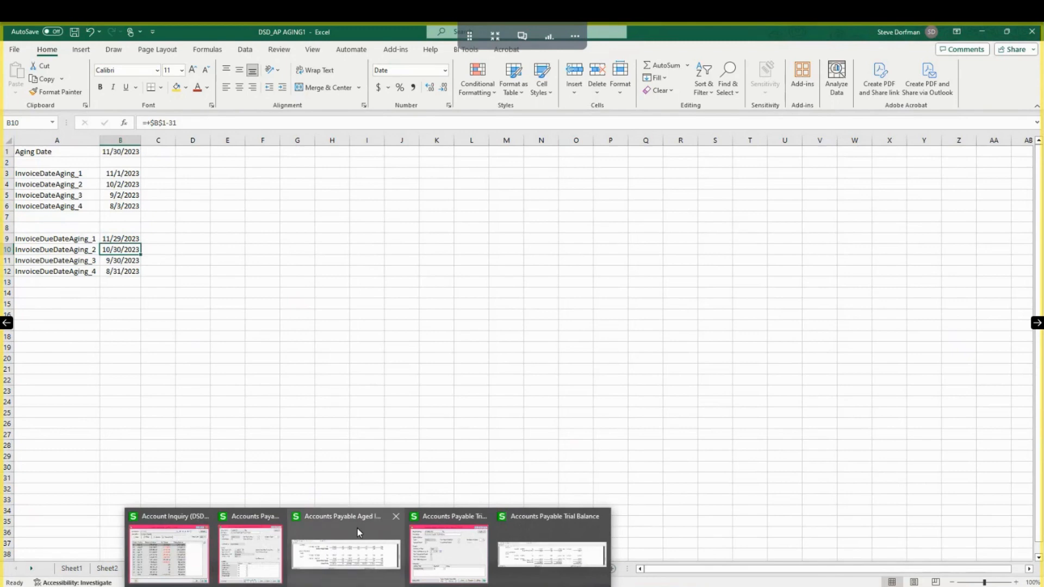
Step: Show the Accounts Payable Aged Invoice Report settings beside its preview, examine the aging options, and return to the Excel workbook
{"action": "mouse_move", "coordinate": [357, 528]}
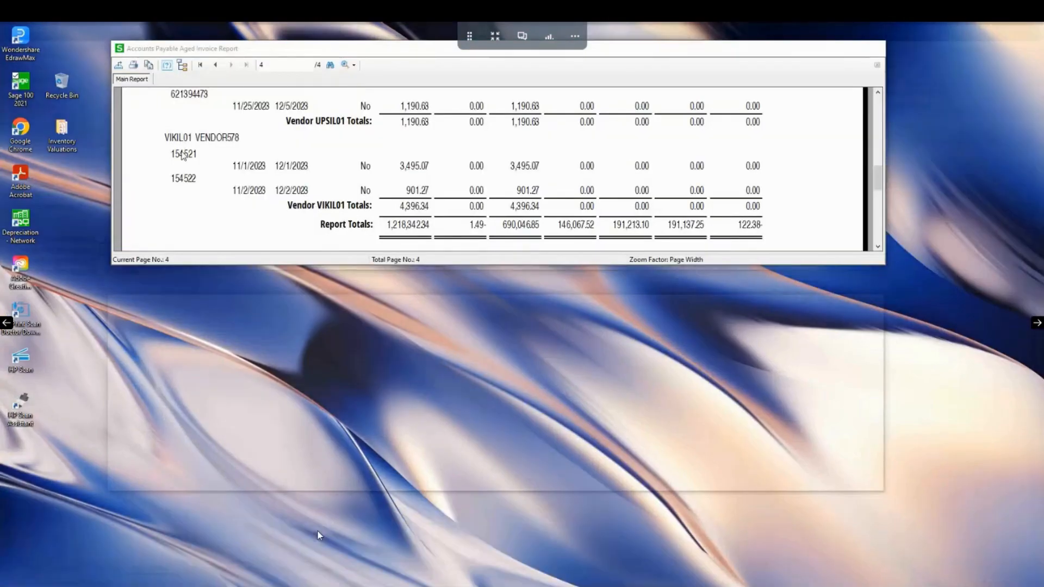
{"action": "left_click", "coordinate": [318, 529]}
{"action": "left_click", "coordinate": [76, 168]}
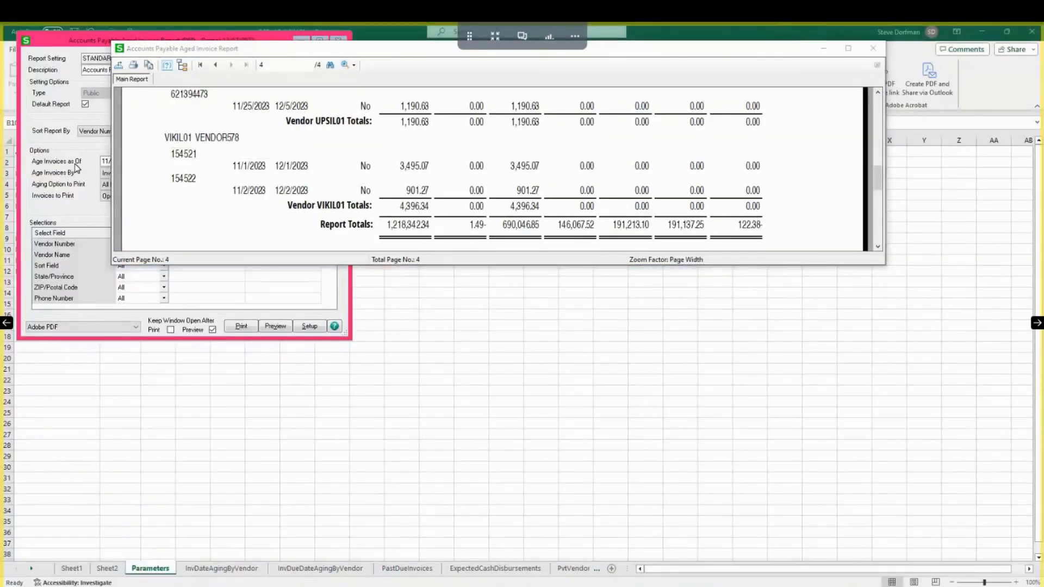
{"action": "left_click_drag", "start_coordinate": [294, 53], "coordinate": [518, 237]}
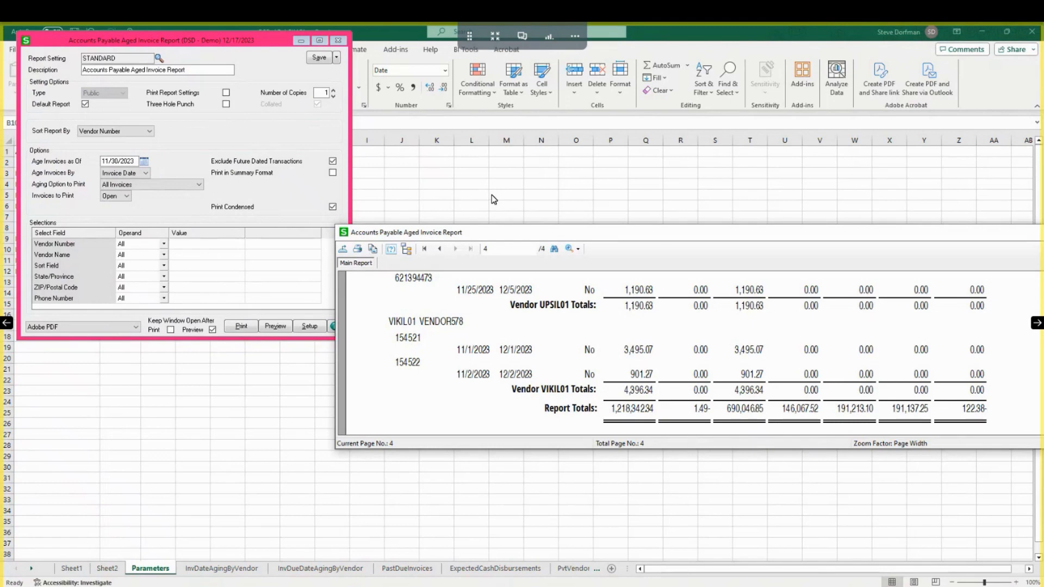
{"action": "left_click", "coordinate": [476, 175]}
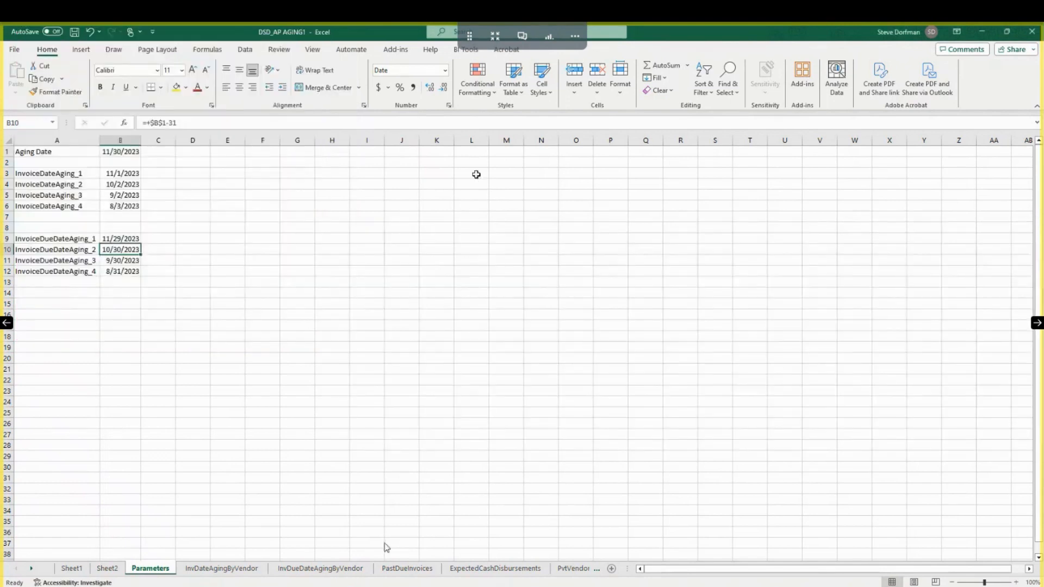
Step: Review the aging buckets on the InvDueDateAgingByVendor sheet, and examine the invoices grouped by days past due on the PastDueInvoices sheet
{"action": "left_click", "coordinate": [321, 568]}
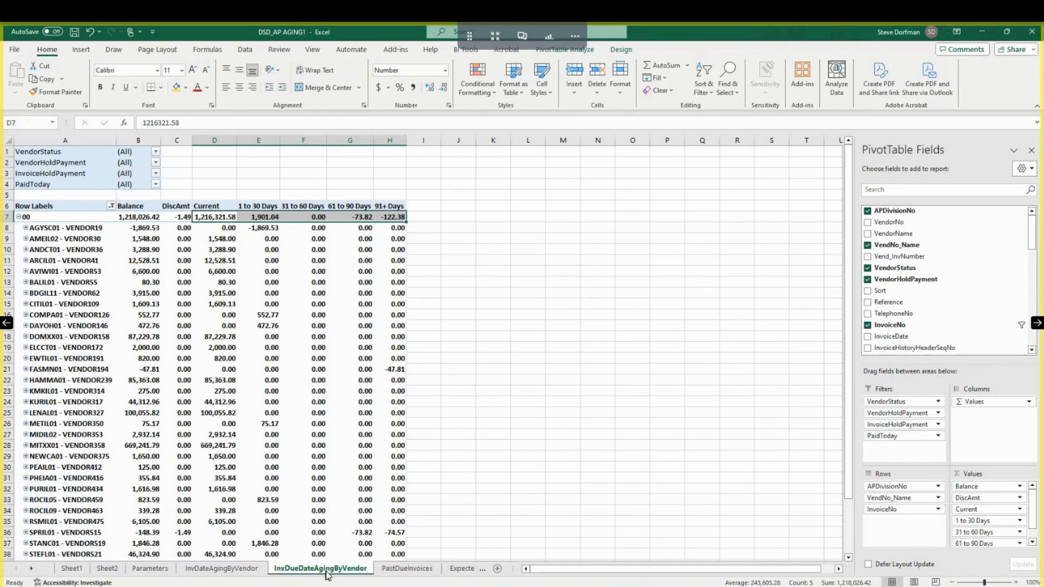
{"action": "left_click", "coordinate": [416, 569]}
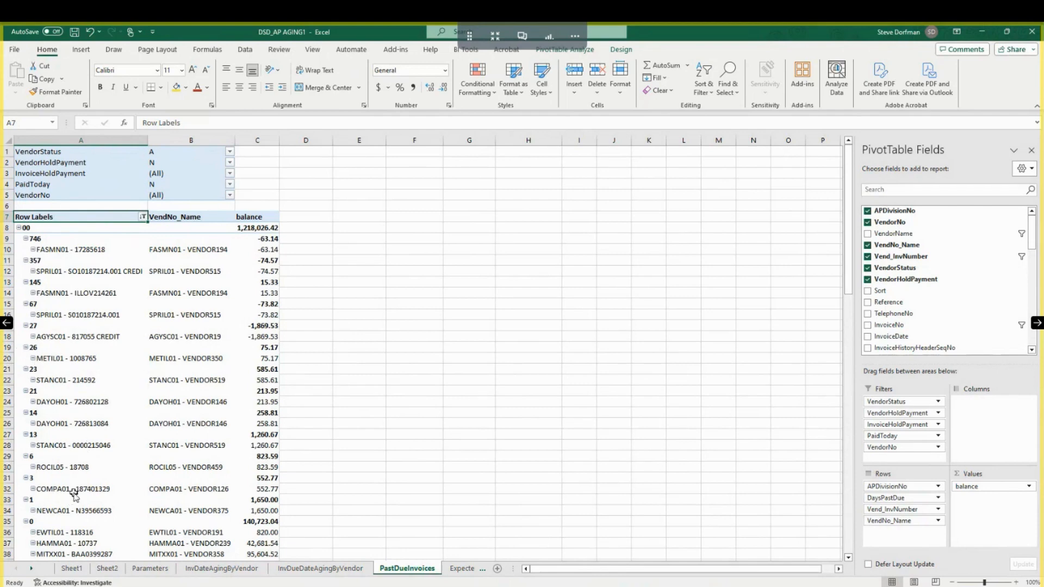
{"action": "scroll", "coordinate": [75, 493], "scroll_direction": "down", "scroll_amount": 1}
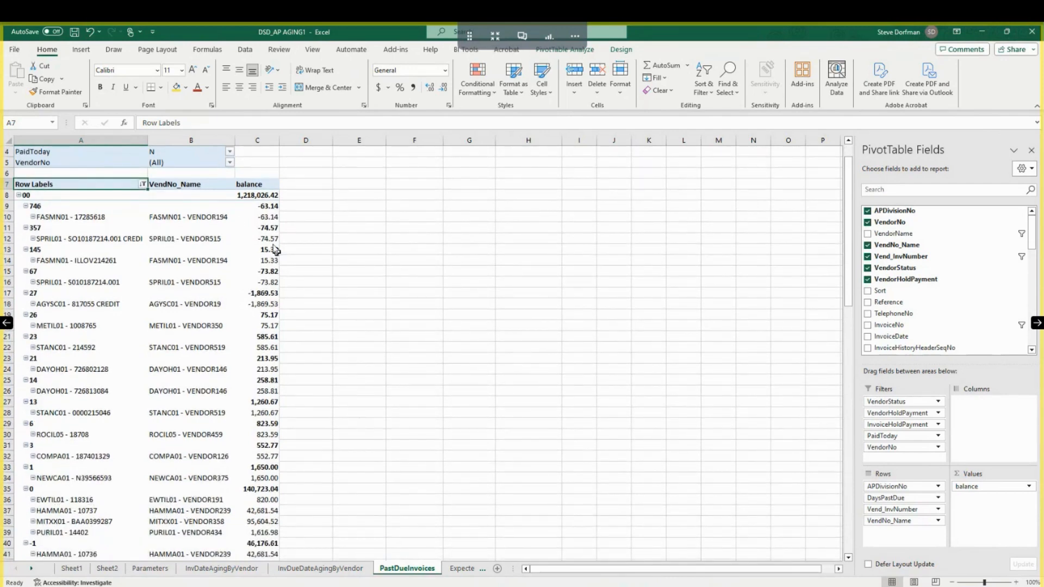
{"action": "scroll", "coordinate": [276, 251], "scroll_direction": "up", "scroll_amount": 1}
{"action": "scroll", "coordinate": [253, 213], "scroll_direction": "up", "scroll_amount": 1}
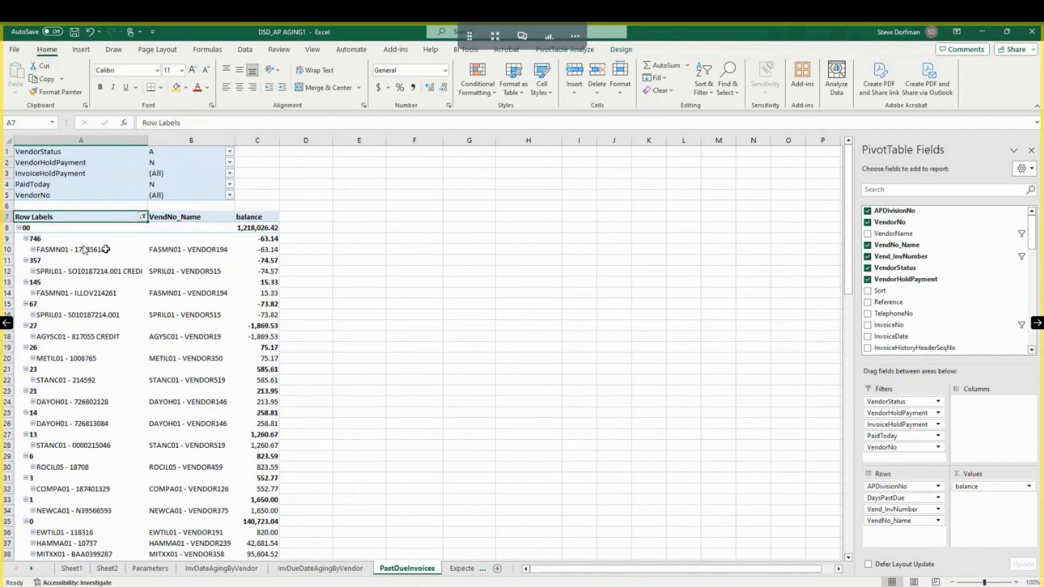
{"action": "mouse_move", "coordinate": [268, 243]}
{"action": "mouse_move", "coordinate": [275, 427]}
{"action": "left_click", "coordinate": [67, 251]}
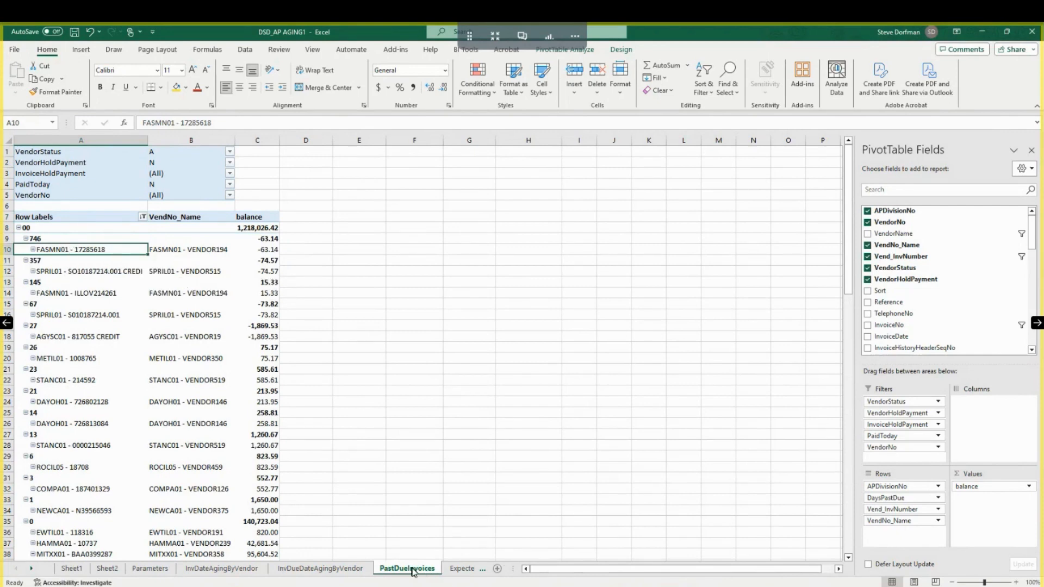
Step: Look through the ExpectedCashDisbursements, PvtVendor and PastDueInvoices sheets, ending on the PvtVendor sheet
{"action": "left_click", "coordinate": [31, 568]}
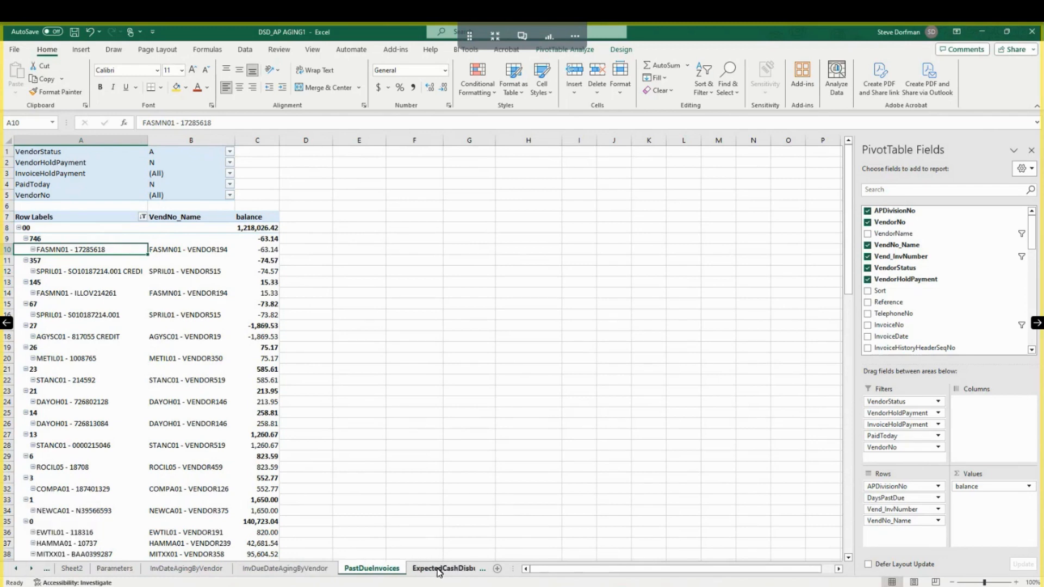
{"action": "left_click", "coordinate": [439, 568]}
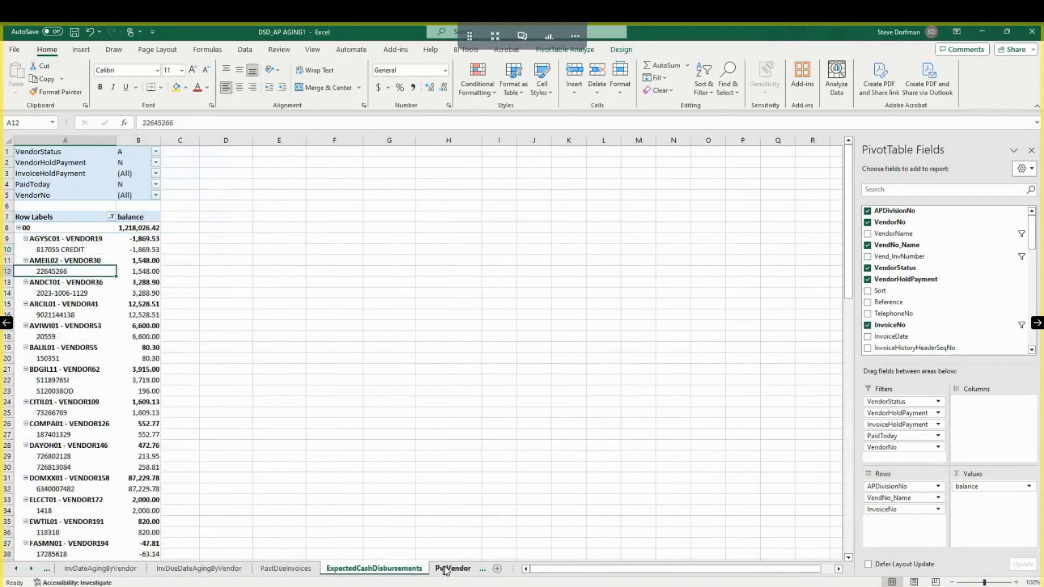
{"action": "left_click", "coordinate": [445, 569]}
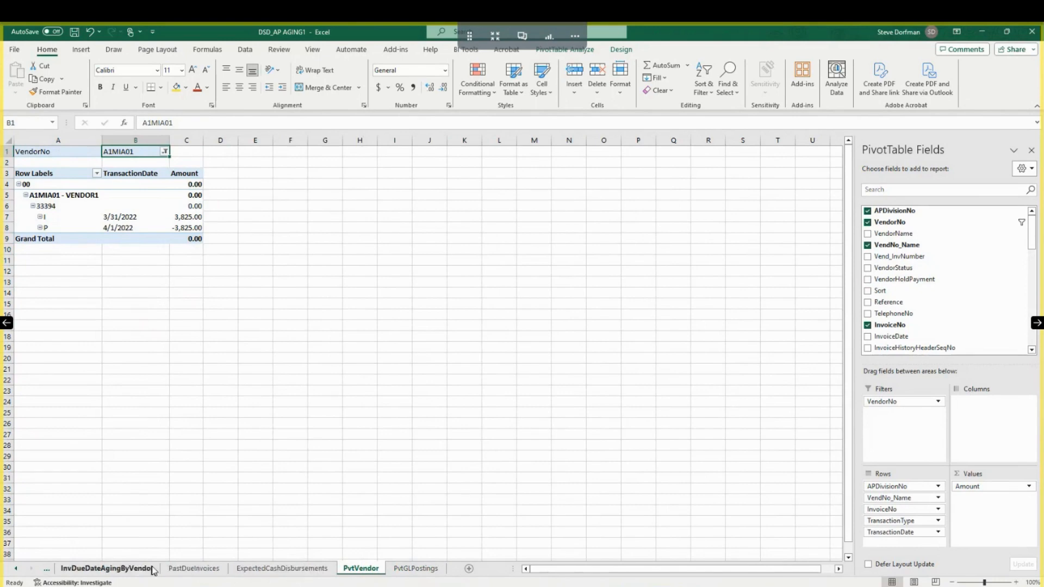
{"action": "left_click", "coordinate": [202, 569]}
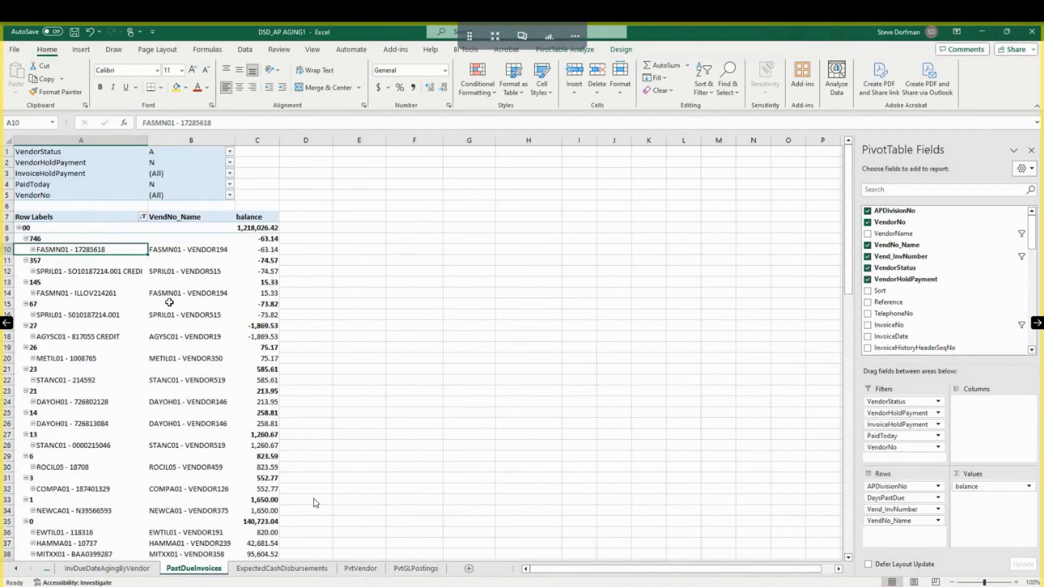
{"action": "left_click", "coordinate": [361, 569]}
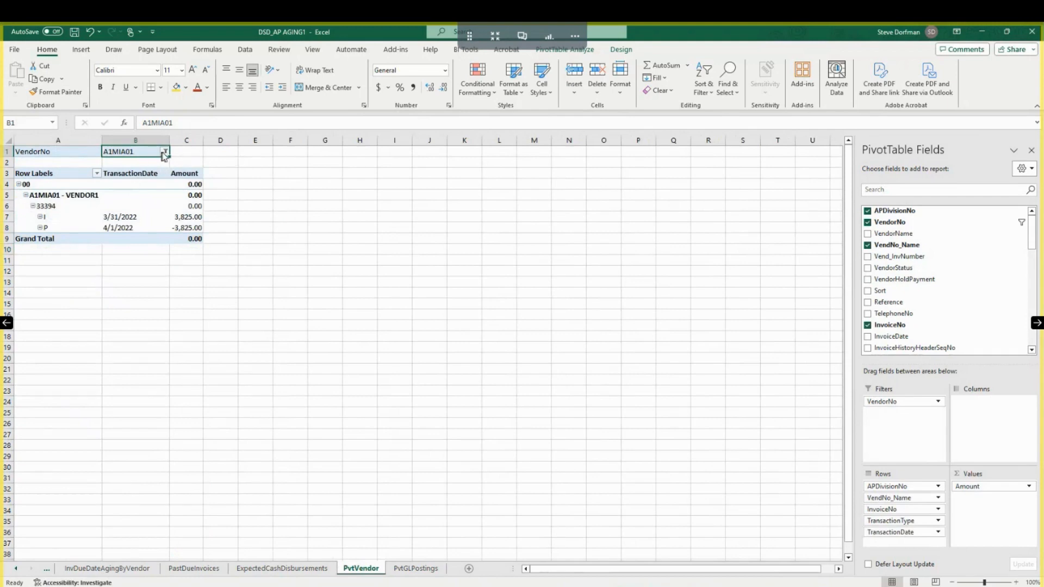
Step: Filter the PvtVendor pivot table to vendor FASMN01
{"action": "left_click", "coordinate": [164, 151]}
{"action": "left_click", "coordinate": [140, 166]}
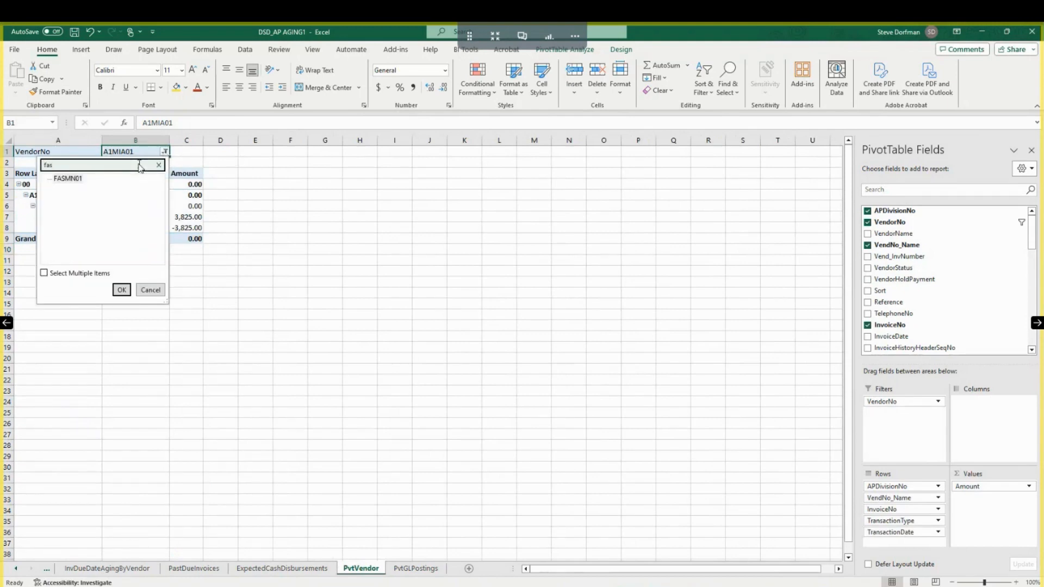
{"action": "left_click", "coordinate": [72, 180]}
{"action": "left_click", "coordinate": [121, 289]}
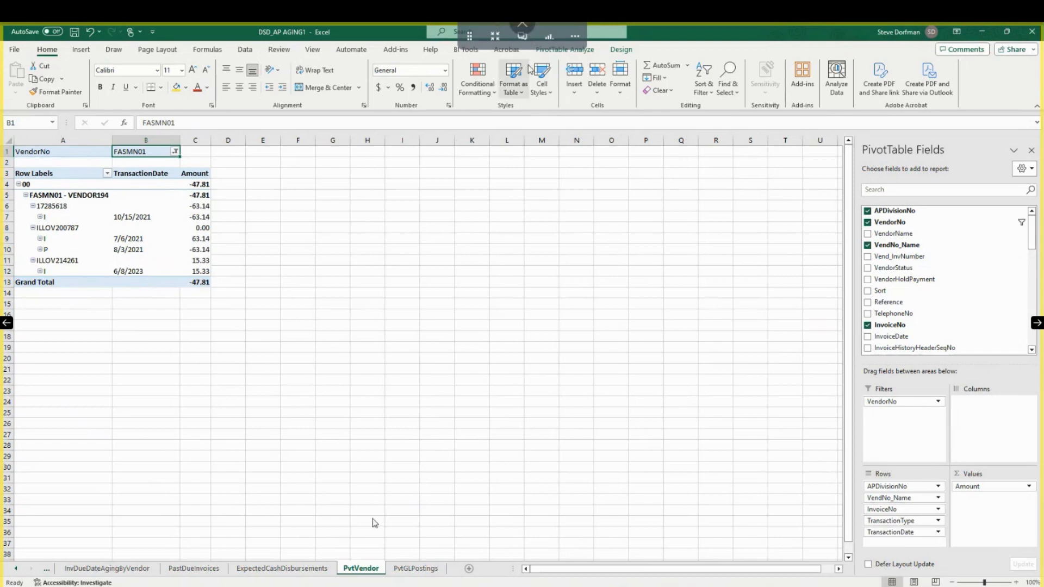
Step: Add InvoiceDueDate to the rows of the ExpectedCashDisbursements pivot table, between APDivisionNo and VendNo_Name
{"action": "left_click", "coordinate": [304, 569]}
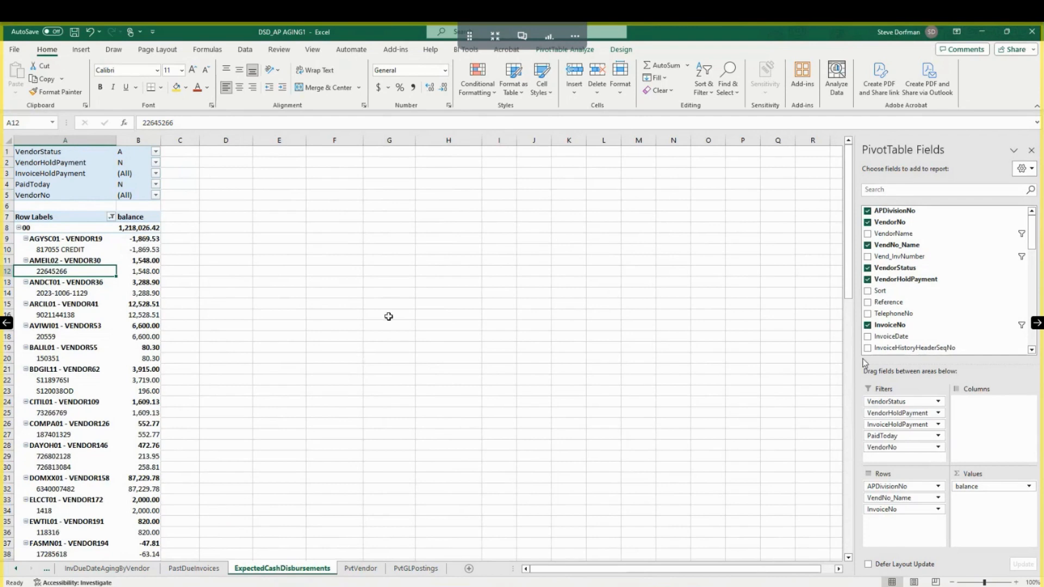
{"action": "left_click", "coordinate": [1032, 350]}
{"action": "left_click", "coordinate": [1031, 350]}
{"action": "left_click", "coordinate": [1032, 350]}
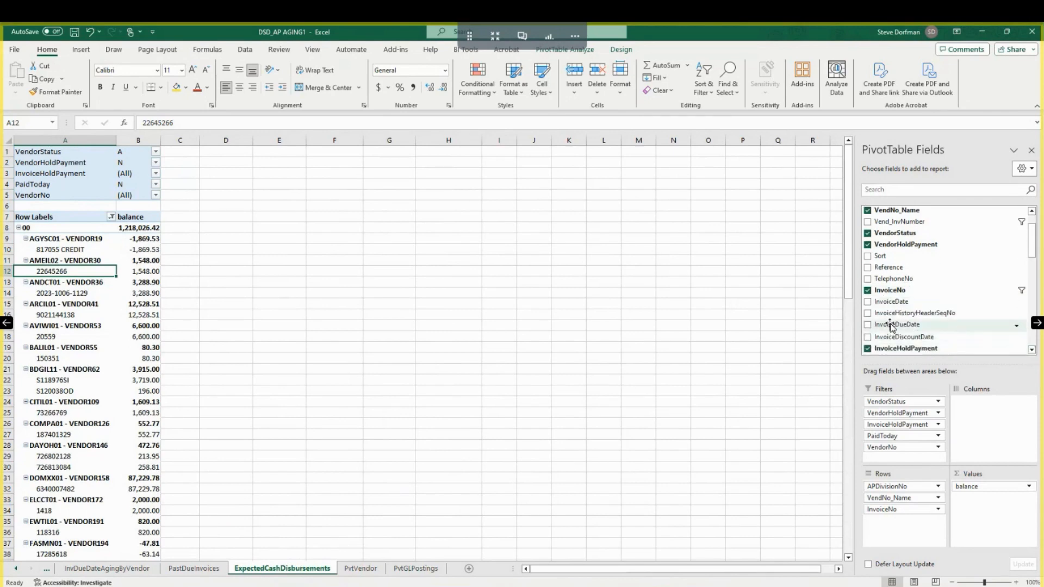
{"action": "left_click_drag", "start_coordinate": [892, 326], "coordinate": [900, 493]}
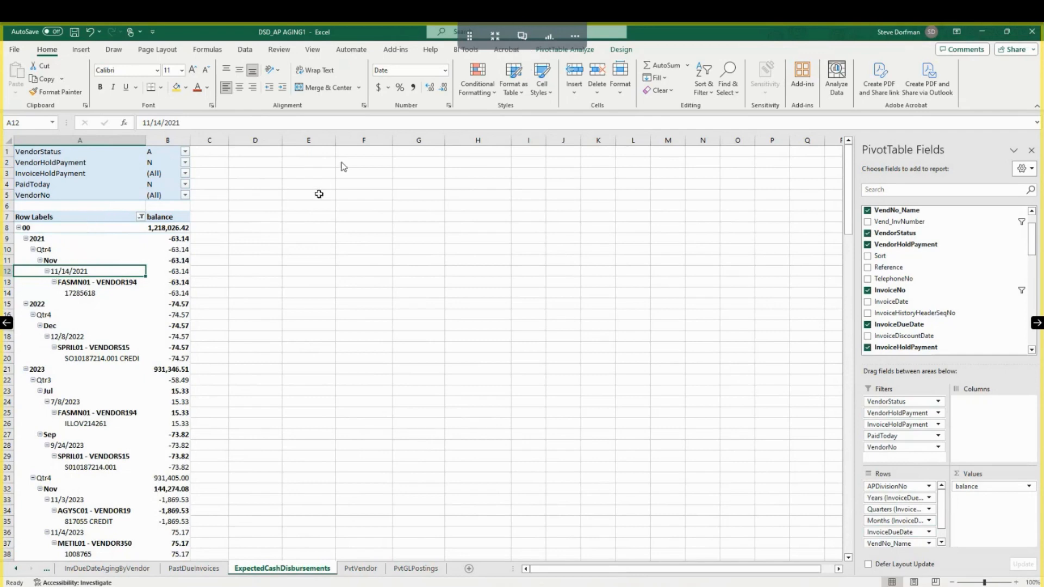
Step: Change the invoice due date grouping from months, quarters and years to days only, with 7 days per group
{"action": "right_click", "coordinate": [37, 240]}
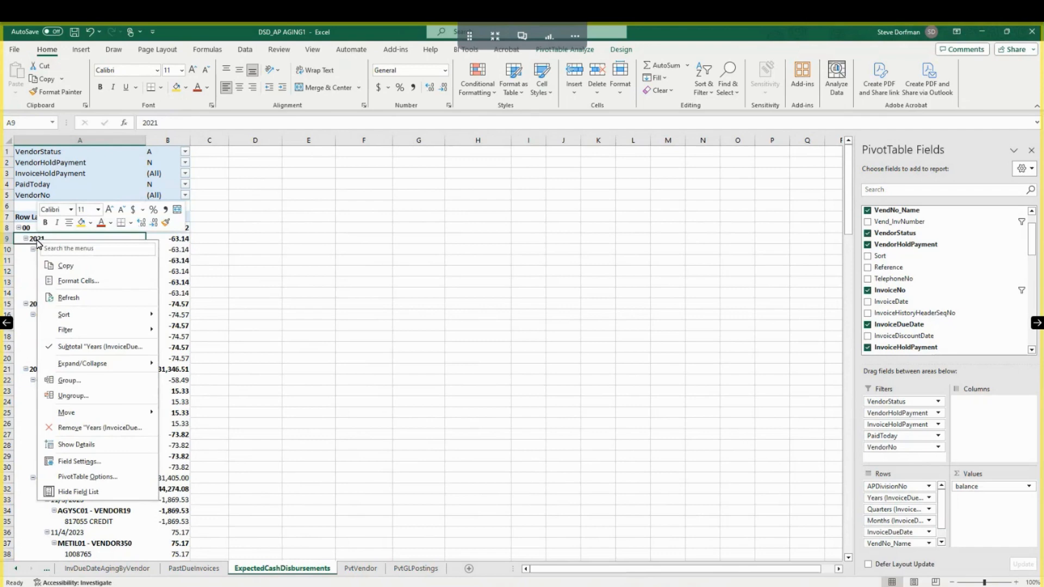
{"action": "left_click", "coordinate": [84, 382]}
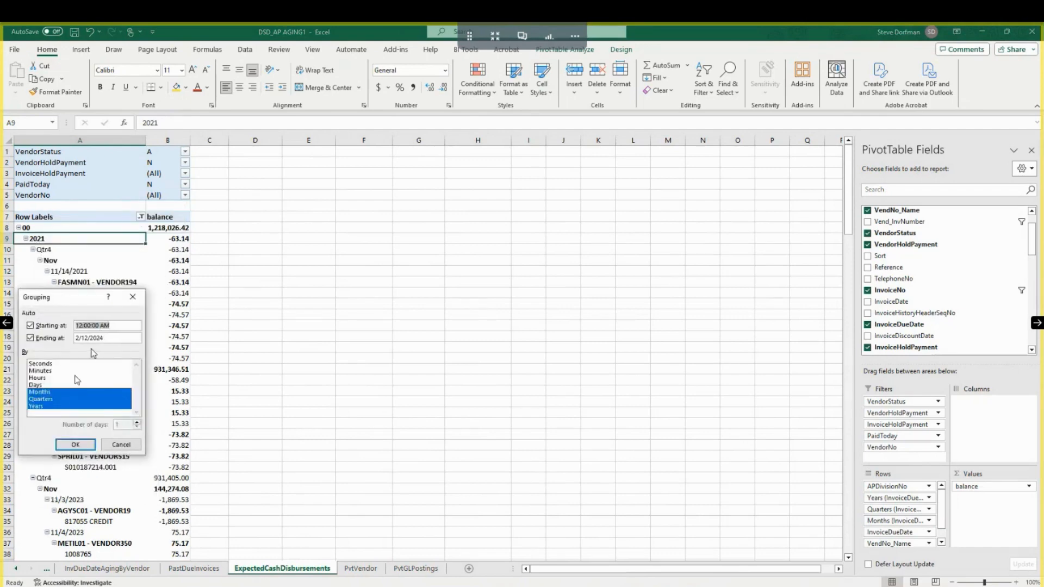
{"action": "left_click", "coordinate": [56, 392]}
{"action": "left_click", "coordinate": [57, 399]}
{"action": "left_click", "coordinate": [47, 407]}
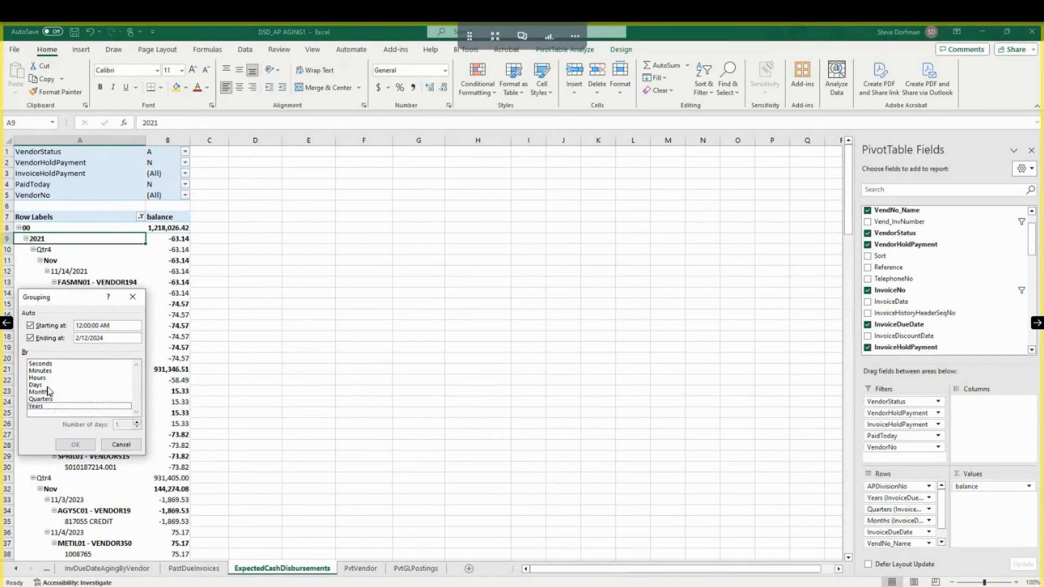
{"action": "left_click", "coordinate": [35, 385]}
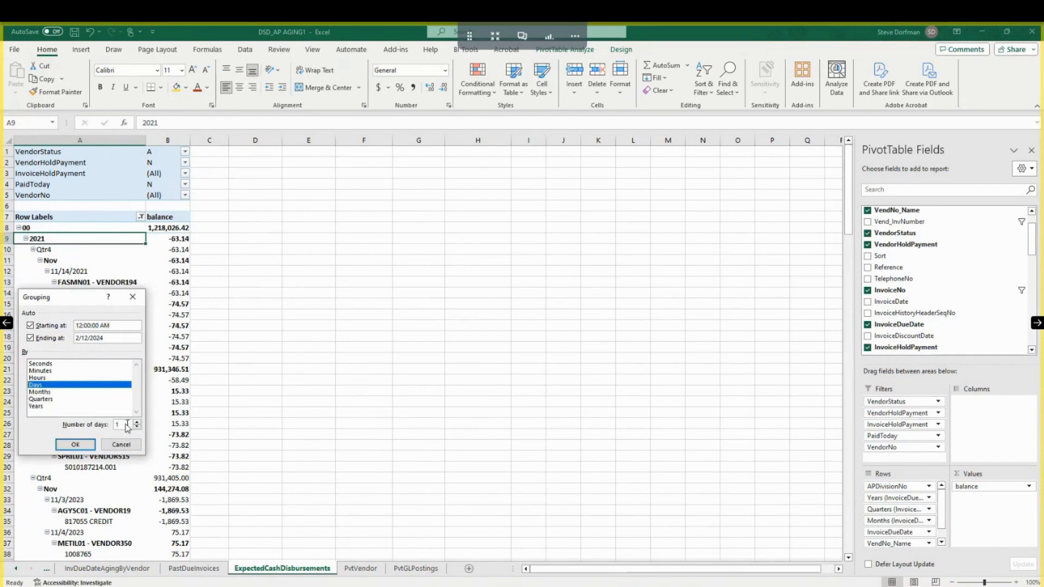
{"action": "left_click_drag", "start_coordinate": [125, 426], "coordinate": [68, 416]}
{"action": "type", "text": "7"}
Step: Set the due date grouping to start at 12/1/2023 and apply it to the pivot table
{"action": "left_click_drag", "start_coordinate": [115, 326], "coordinate": [46, 325]}
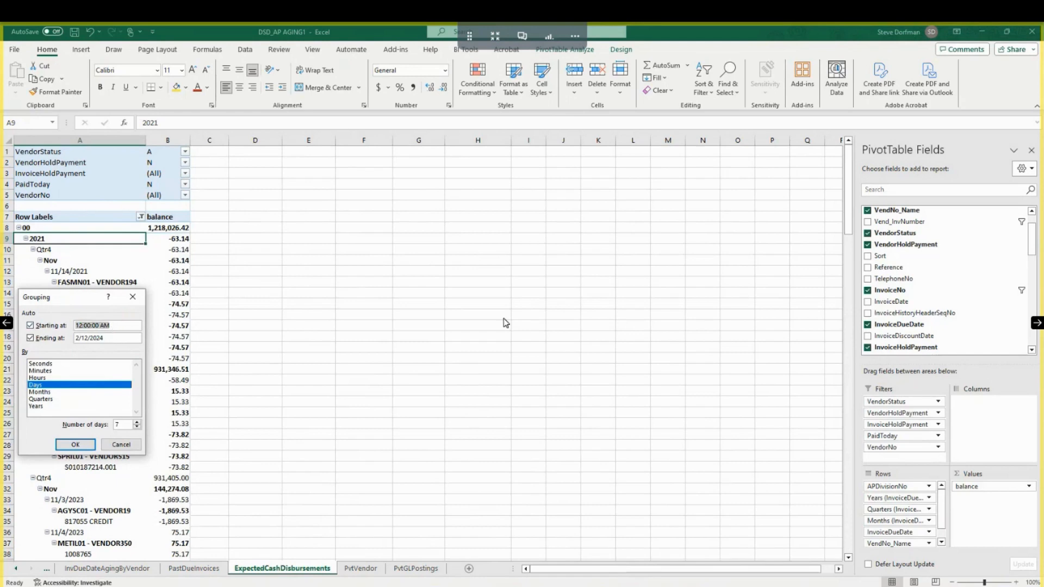
{"action": "type", "text": "12/014/20"}
{"action": "key", "text": "BackSpace"}
{"action": "key", "text": "BackSpace"}
{"action": "key", "text": "BackSpace"}
{"action": "key", "text": "BackSpace"}
{"action": "type", "text": "/2023"}
{"action": "left_click", "coordinate": [76, 444]}
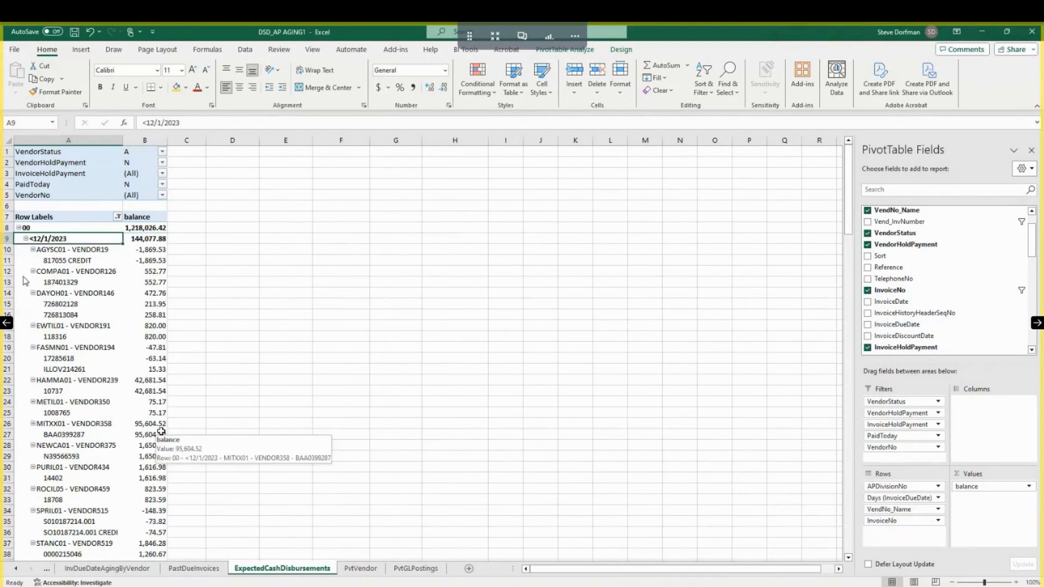
Step: Collapse the entire due date field so that only the weekly ranges are listed
{"action": "right_click", "coordinate": [26, 240]}
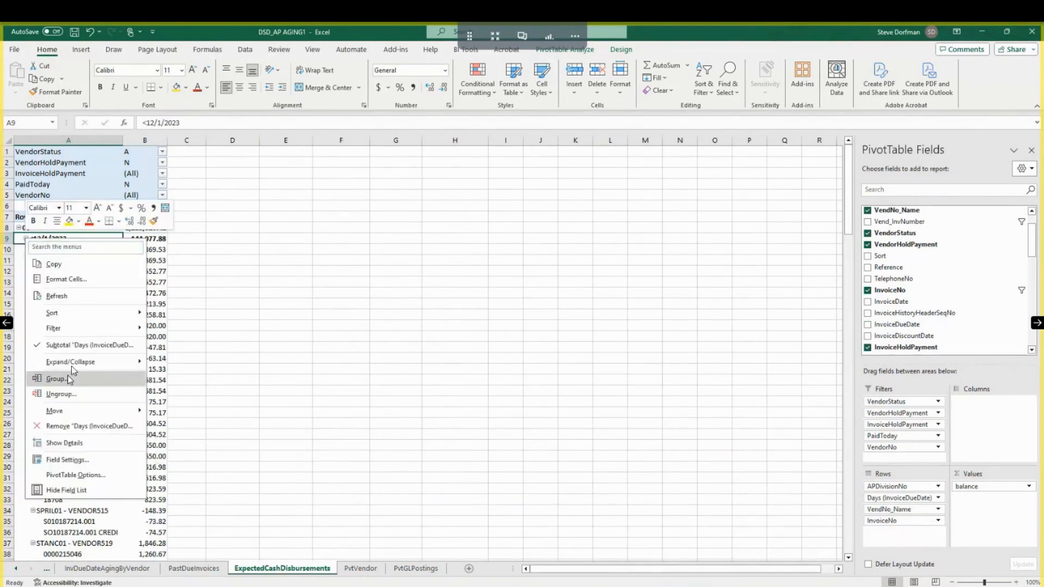
{"action": "mouse_move", "coordinate": [82, 363]}
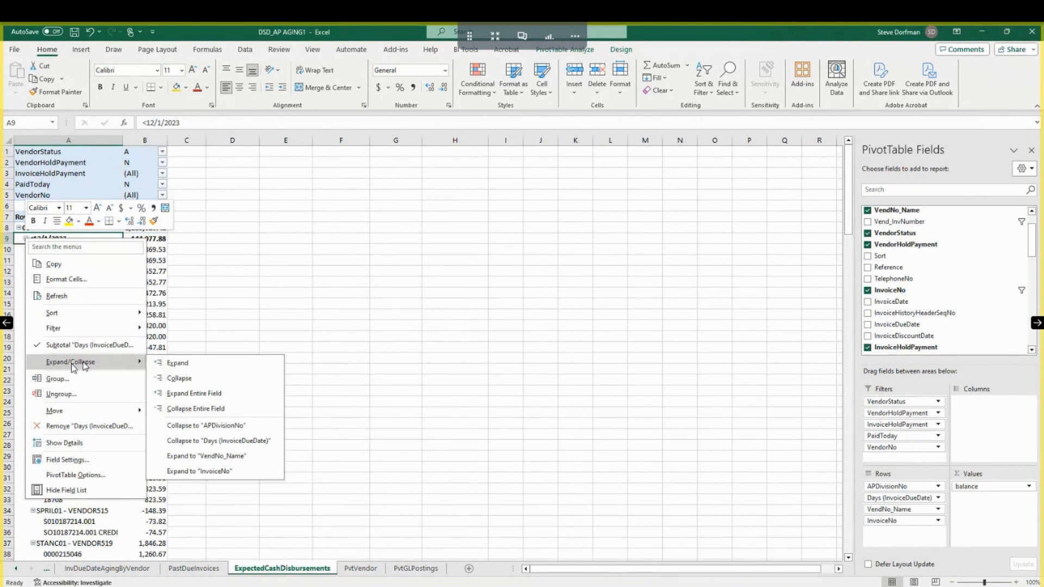
{"action": "left_click", "coordinate": [193, 408]}
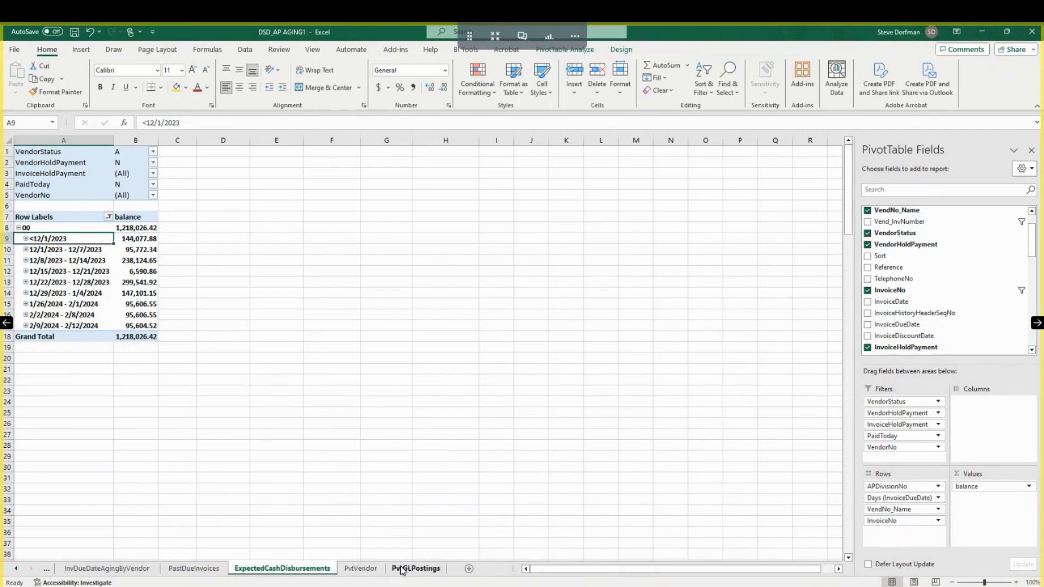
Step: Expand the 11/1/2023 postings on the PvtGLPostings sheet and bring the Sage 100 Account Inquiry window into view
{"action": "left_click", "coordinate": [369, 571]}
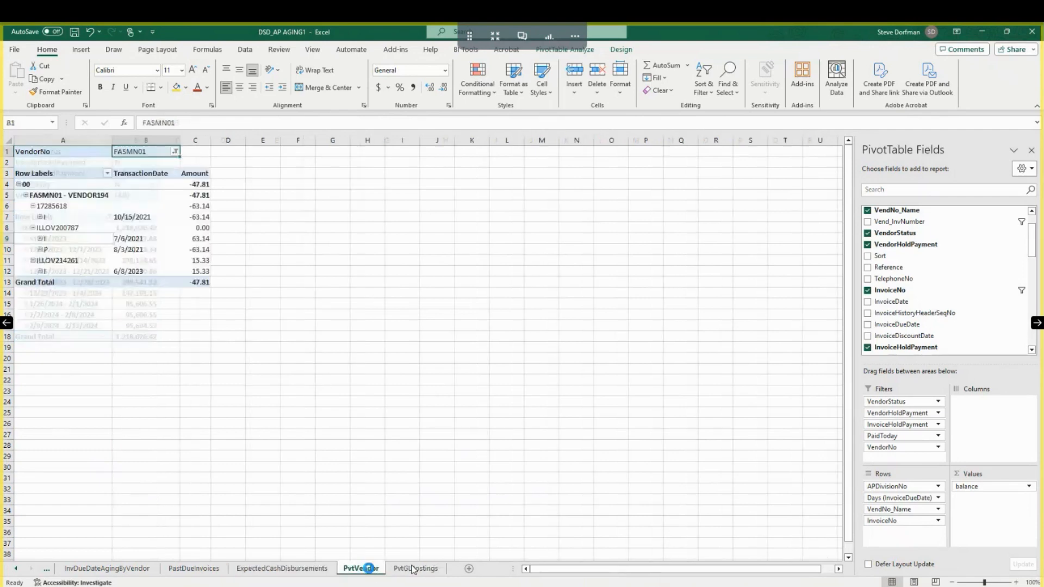
{"action": "left_click", "coordinate": [414, 568]}
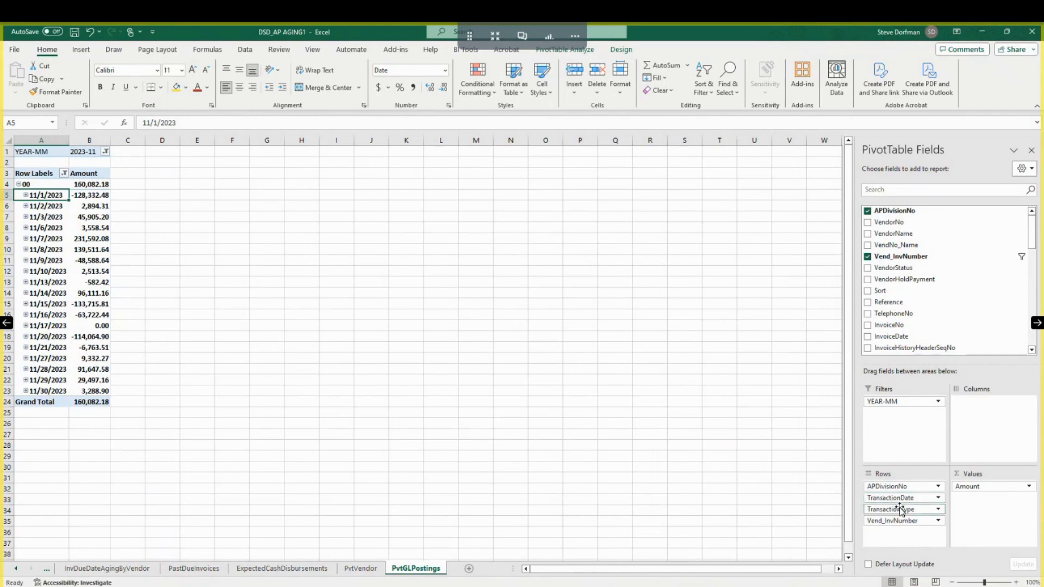
{"action": "left_click", "coordinate": [27, 196]}
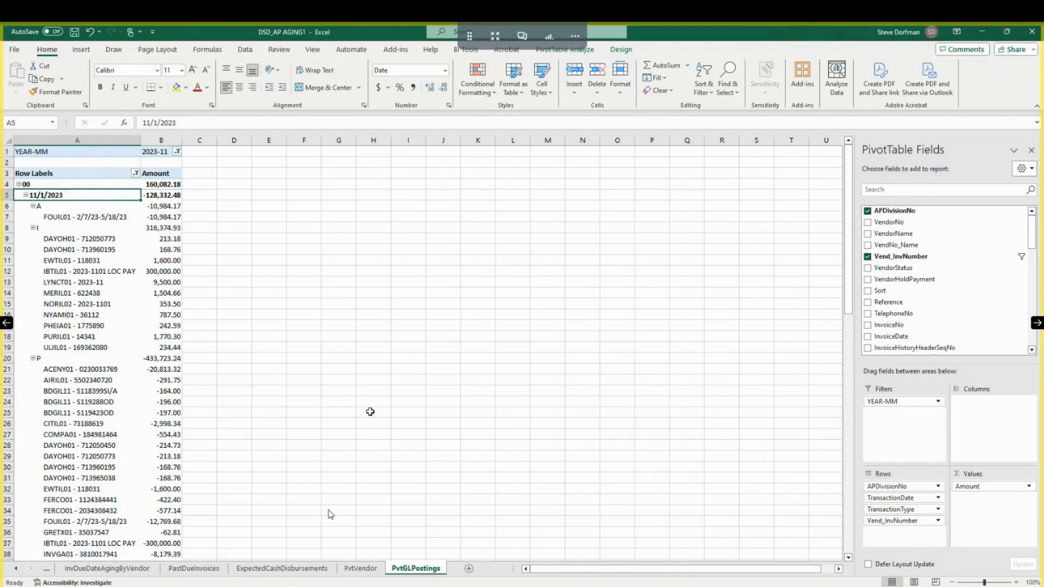
{"action": "mouse_move", "coordinate": [228, 570]}
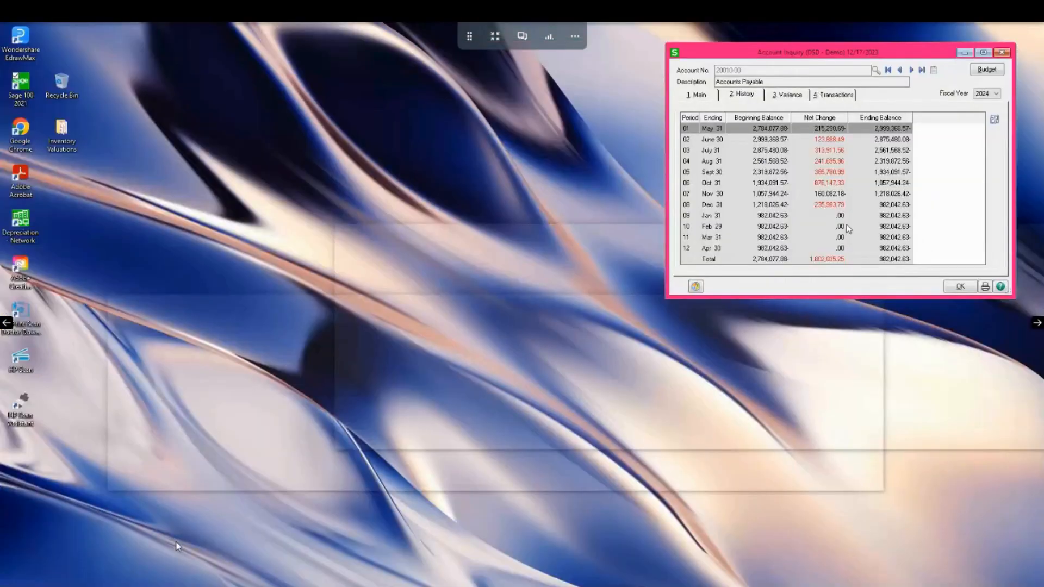
{"action": "left_click", "coordinate": [177, 546]}
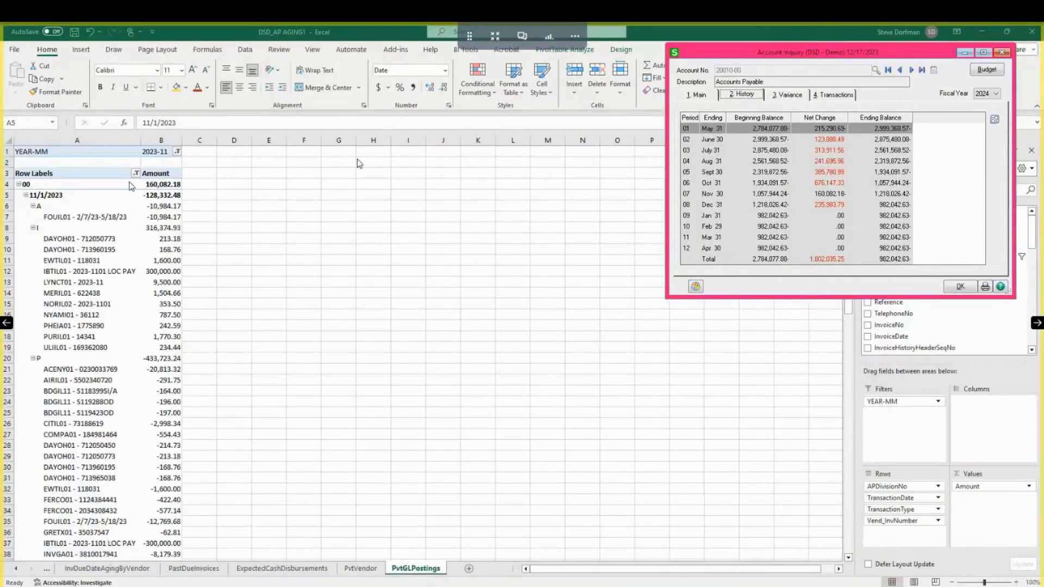
Step: Review the periods in the YEAR-MM filter, keep 2023-11 selected, and collapse the 11/1/2023 postings
{"action": "left_click", "coordinate": [179, 152]}
{"action": "left_click", "coordinate": [179, 152]}
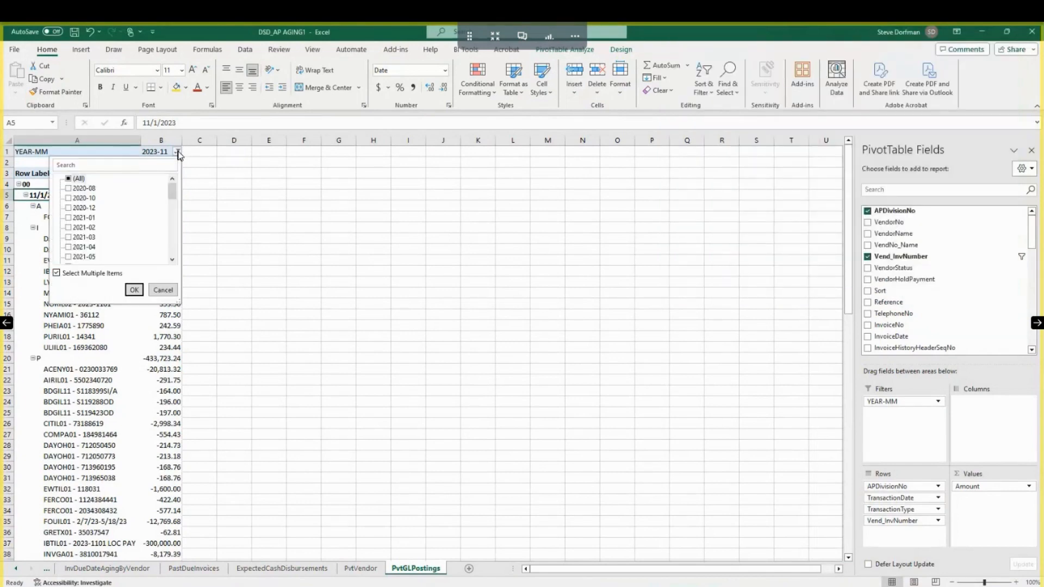
{"action": "left_click_drag", "start_coordinate": [172, 194], "coordinate": [176, 274]}
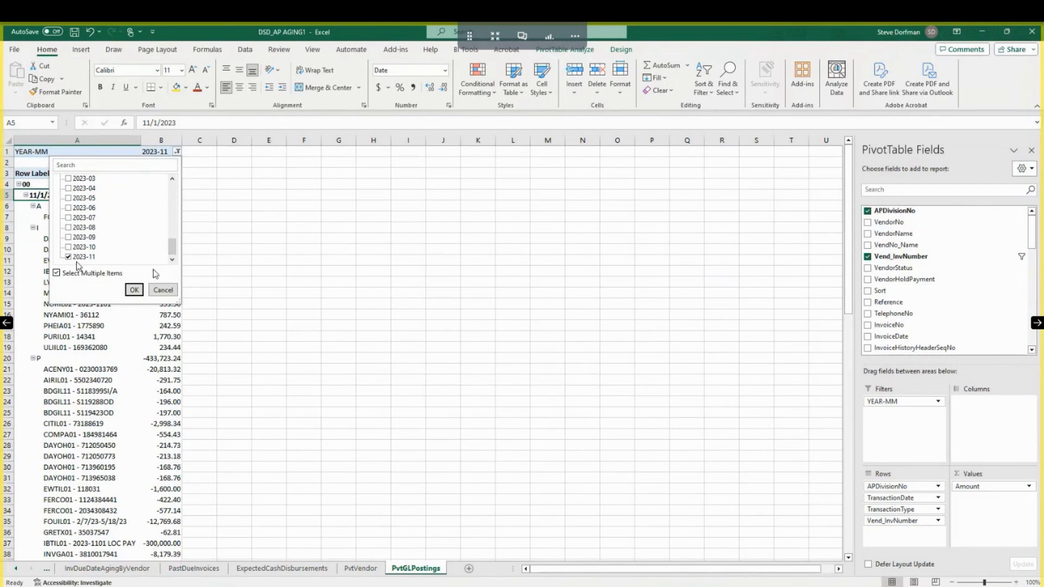
{"action": "left_click", "coordinate": [134, 290]}
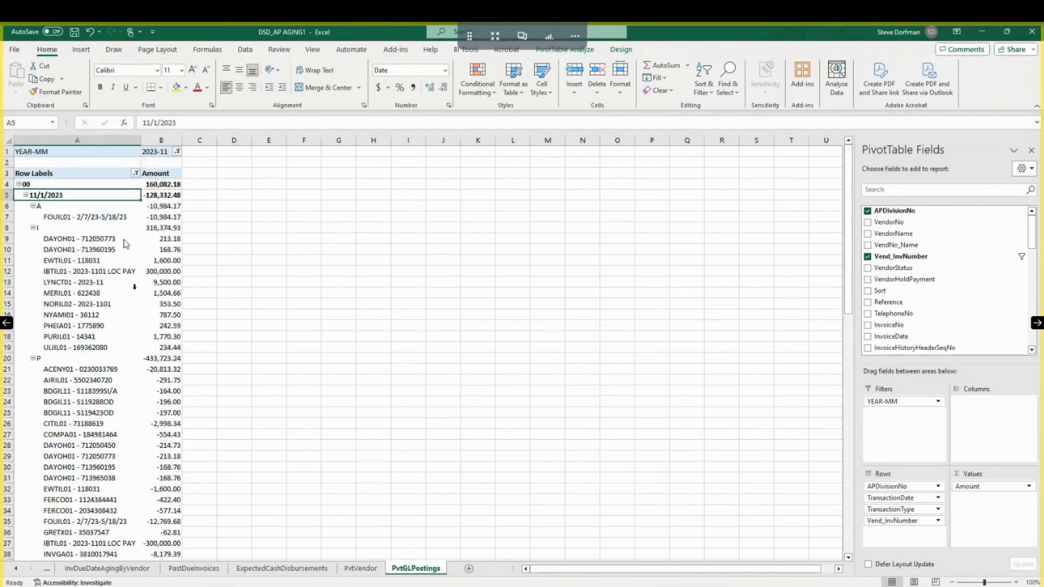
{"action": "left_click", "coordinate": [25, 194]}
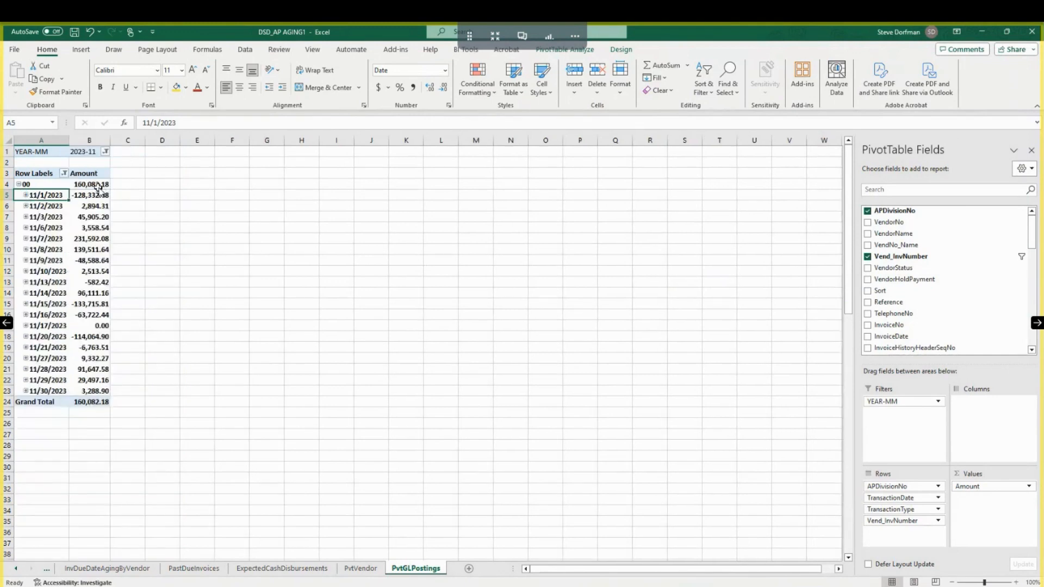
Step: Switch to the Sage 100 Account Inquiry history and compare the Nov 30 net change with the pivot total
{"action": "mouse_move", "coordinate": [98, 188]}
{"action": "mouse_move", "coordinate": [421, 586]}
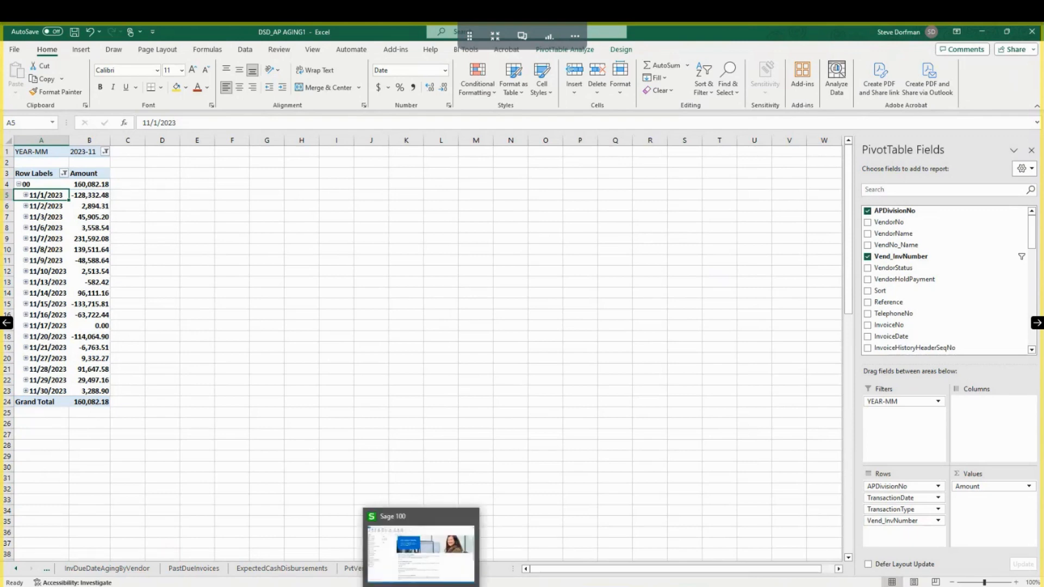
{"action": "mouse_move", "coordinate": [367, 586]}
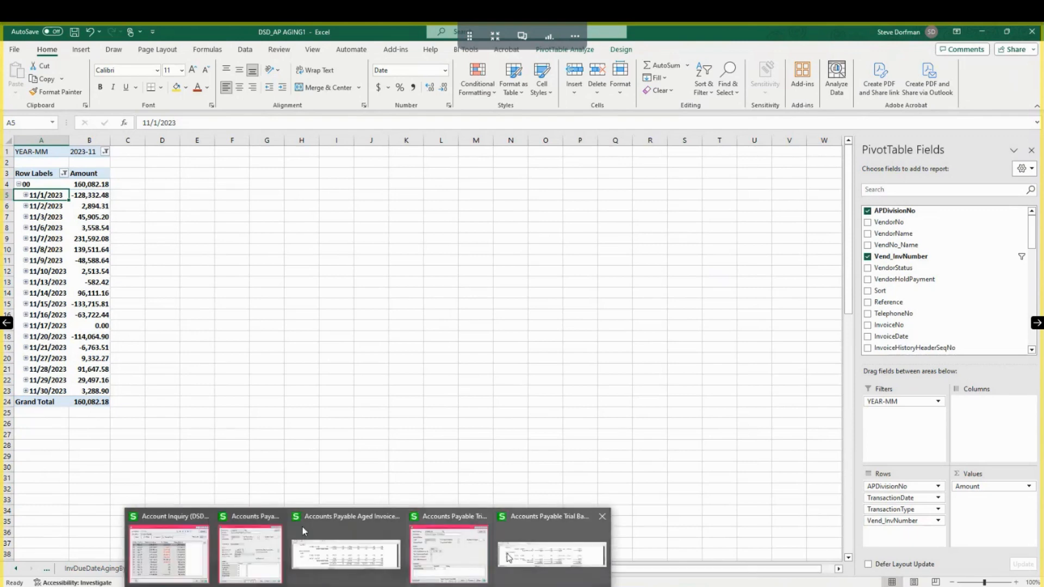
{"action": "left_click", "coordinate": [189, 535]}
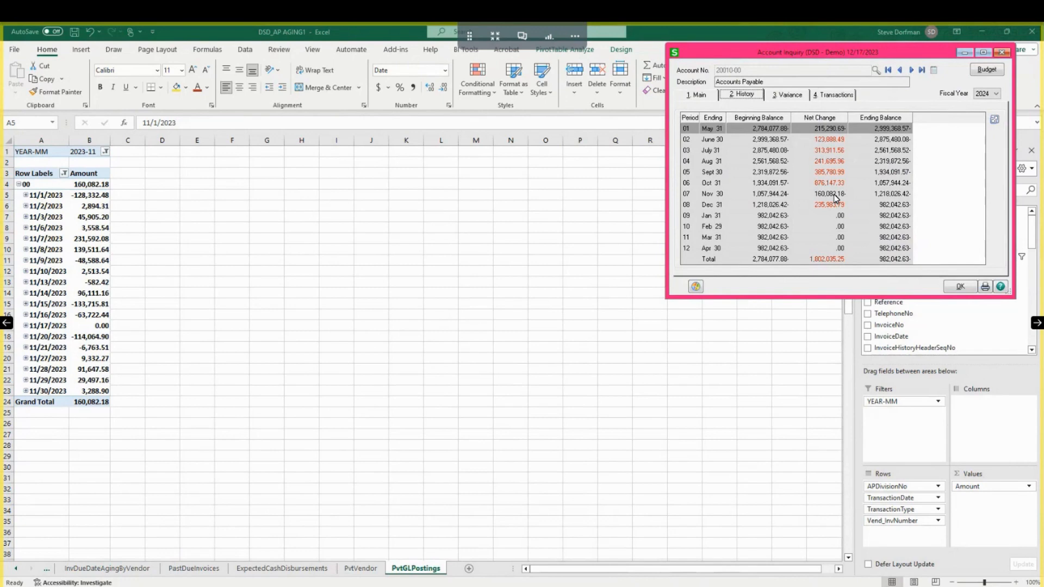
Step: Show the Accounts Payable account's transactions and select the 11/2/2023 A/P invoice entry AP-001989 in period 07
{"action": "left_click", "coordinate": [834, 96]}
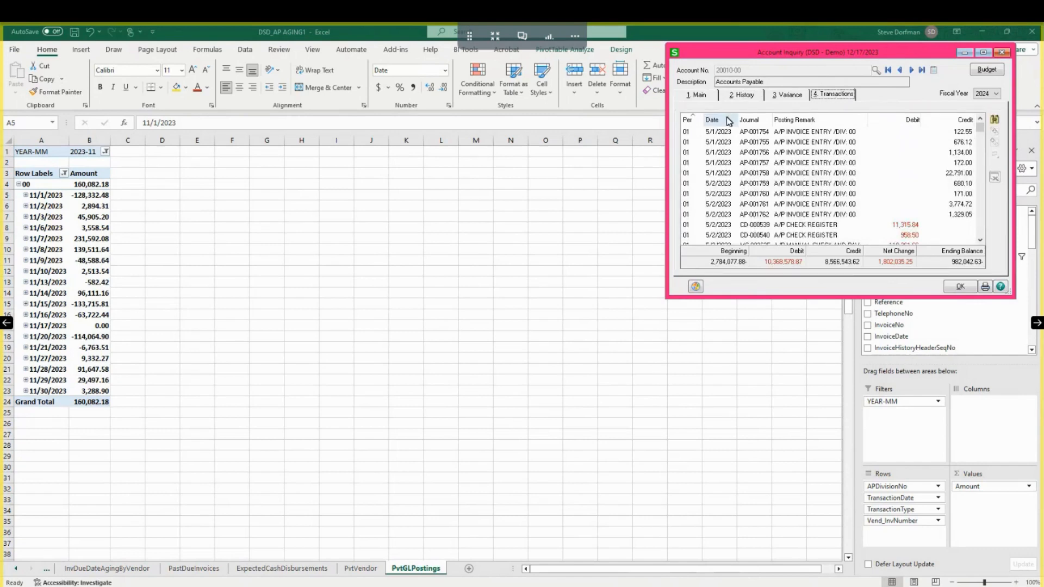
{"action": "scroll", "coordinate": [731, 164], "scroll_direction": "down", "scroll_amount": 6}
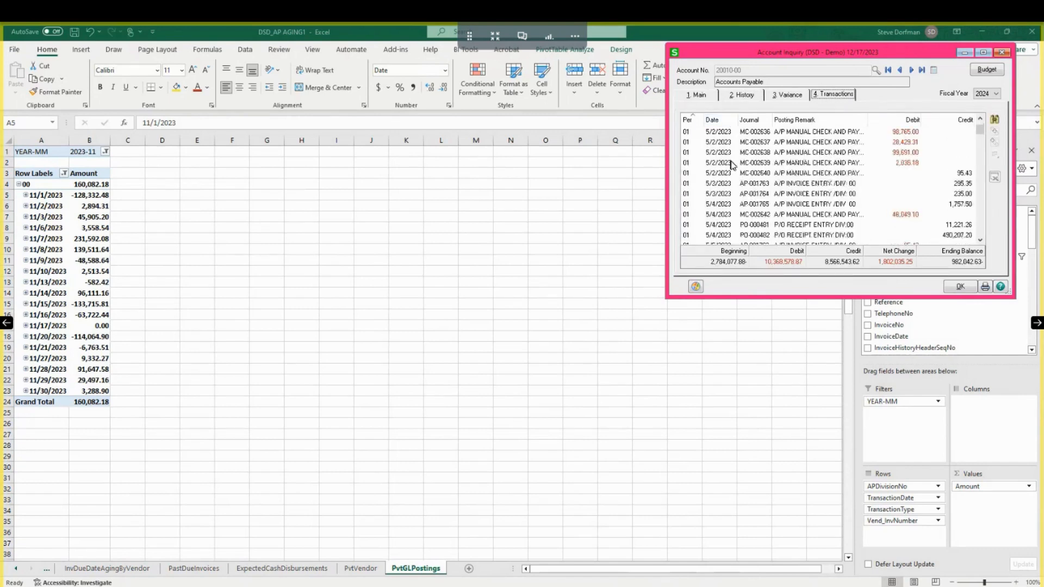
{"action": "scroll", "coordinate": [732, 164], "scroll_direction": "down", "scroll_amount": 8}
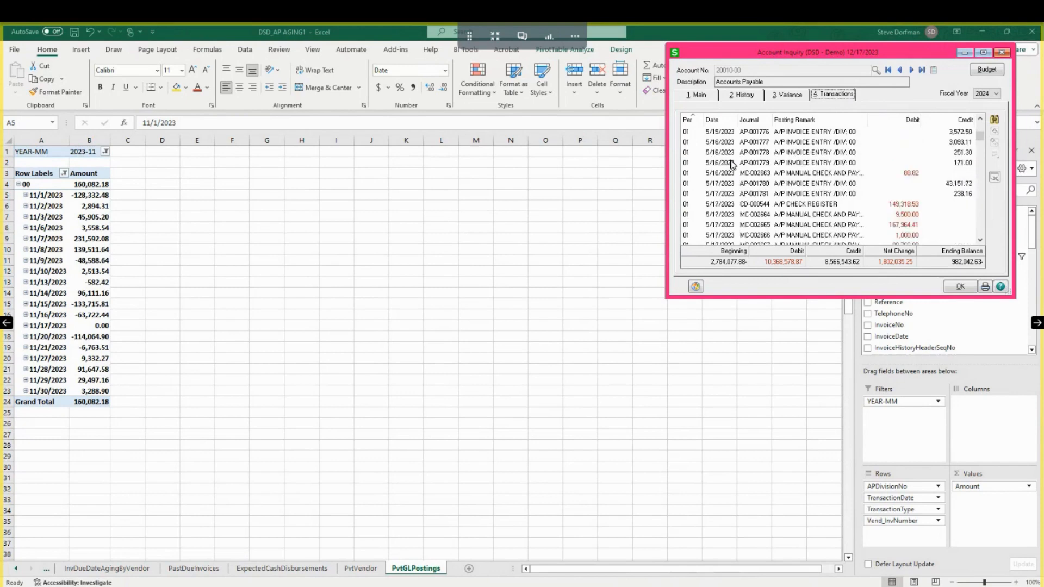
{"action": "scroll", "coordinate": [732, 164], "scroll_direction": "down", "scroll_amount": 2}
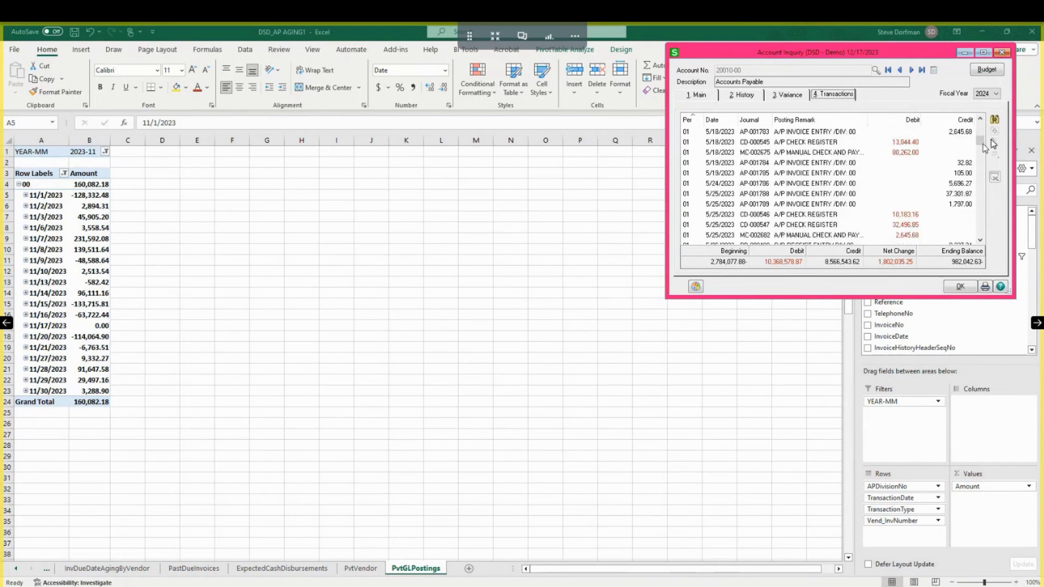
{"action": "left_click", "coordinate": [982, 220]}
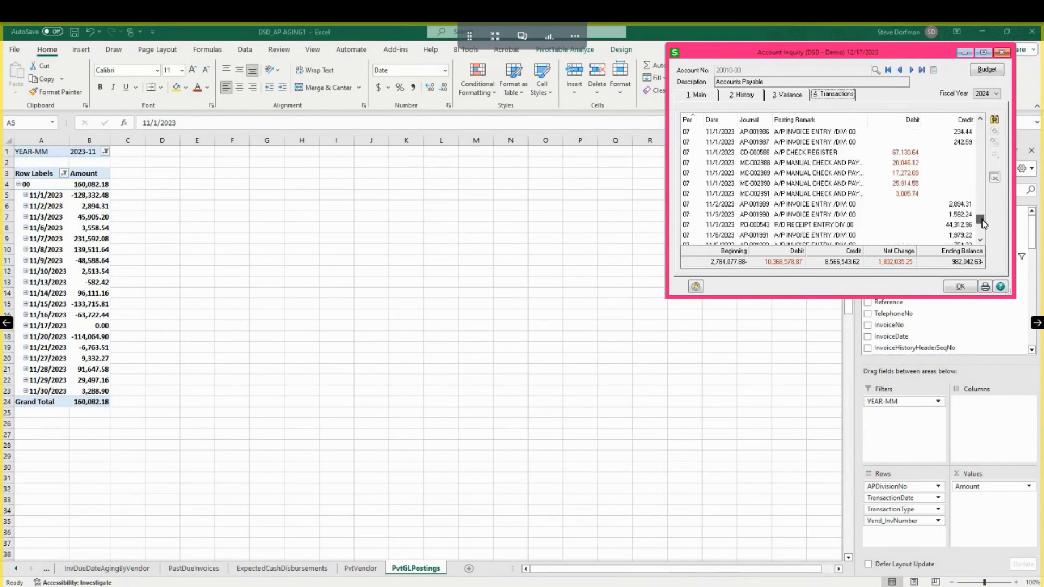
{"action": "left_click_drag", "start_coordinate": [983, 220], "coordinate": [983, 220]}
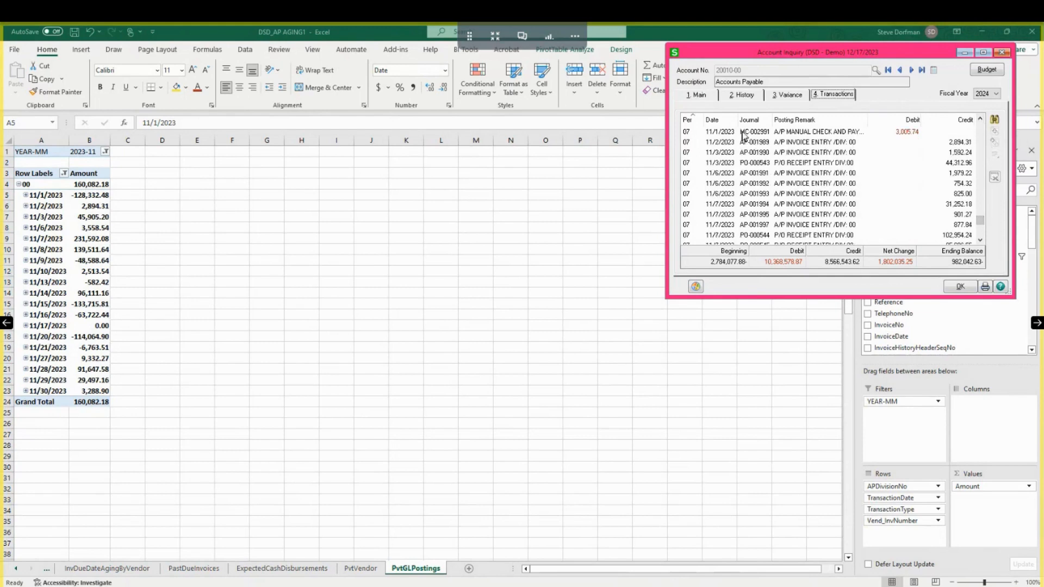
{"action": "left_click", "coordinate": [736, 144]}
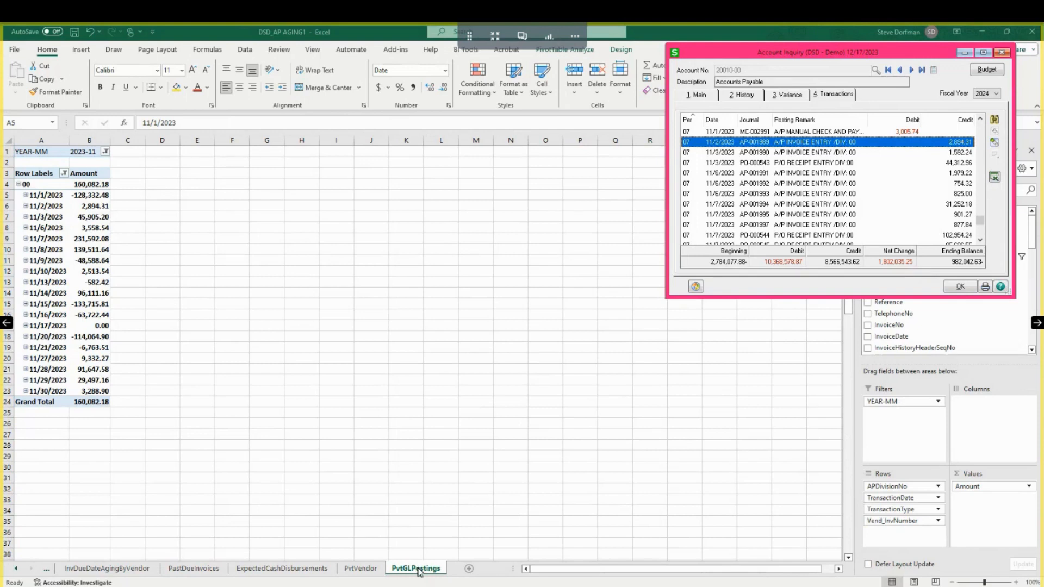
Step: Return to the Excel workbook and show the source data on Sheet1
{"action": "left_click", "coordinate": [17, 573]}
{"action": "left_click", "coordinate": [16, 573]}
{"action": "left_click", "coordinate": [16, 573]}
{"action": "left_click", "coordinate": [17, 573]}
{"action": "left_click", "coordinate": [16, 573]}
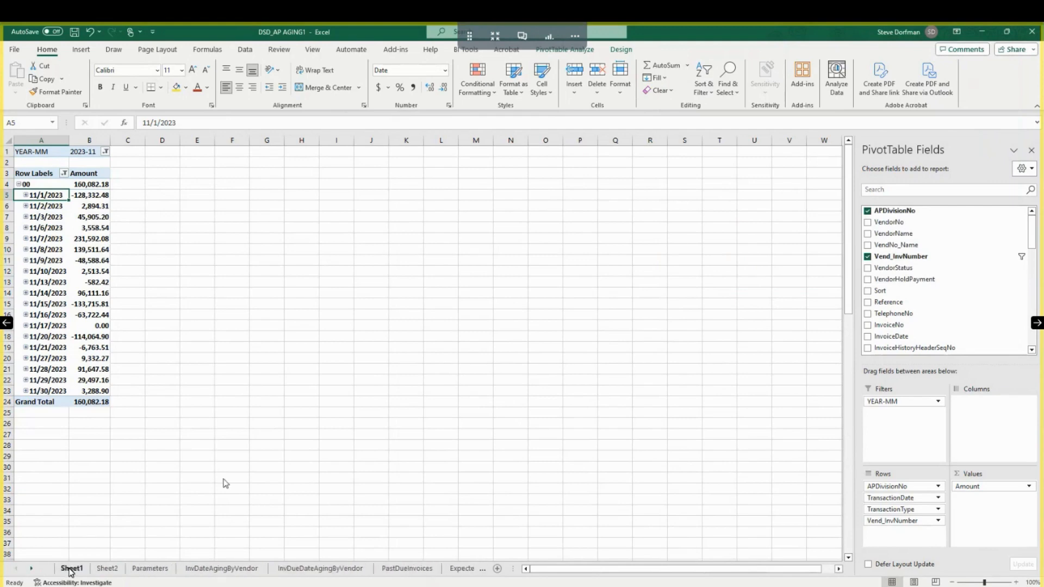
{"action": "left_click", "coordinate": [71, 569]}
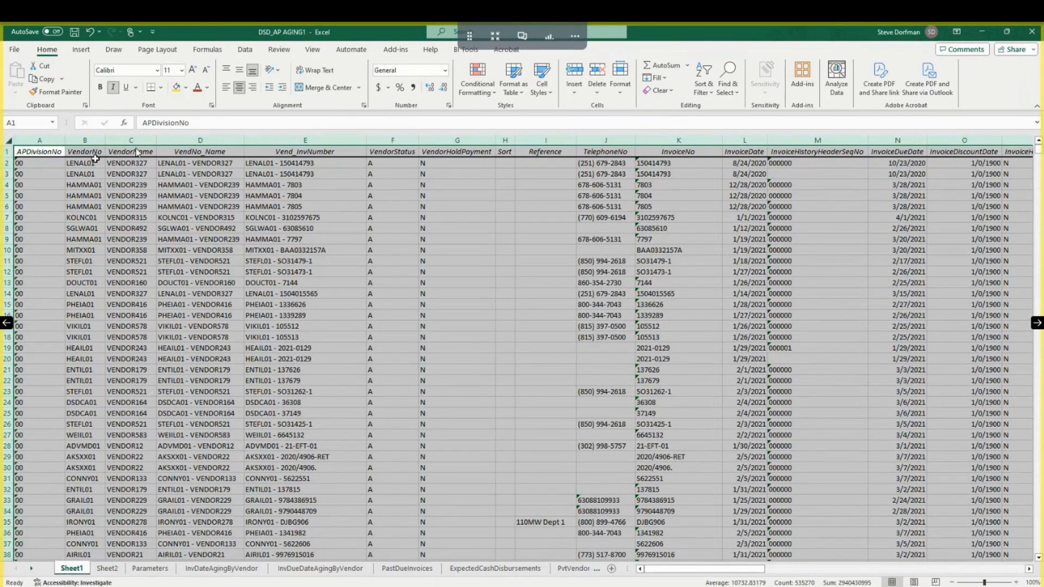
Step: Turn on filtering for the Sheet1 source data and review the InvoiceDate filter's year choices without applying a filter
{"action": "left_click", "coordinate": [243, 50]}
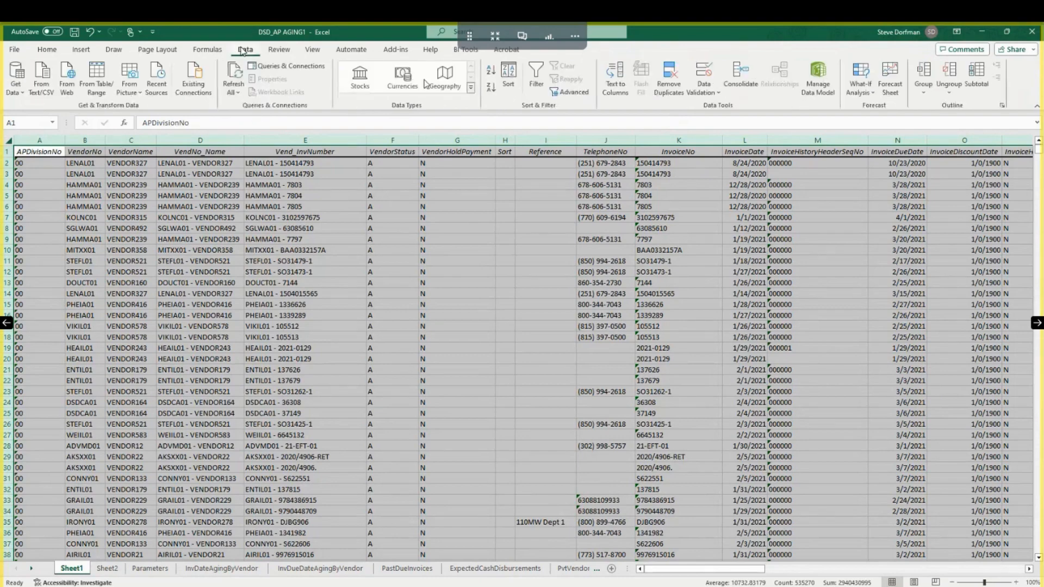
{"action": "left_click", "coordinate": [531, 80]}
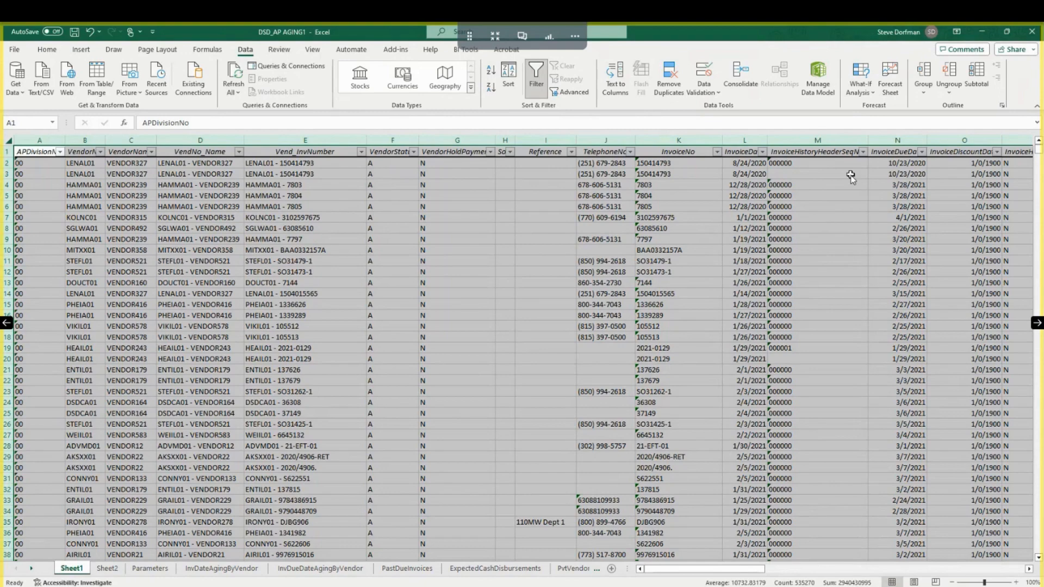
{"action": "left_click", "coordinate": [763, 150]}
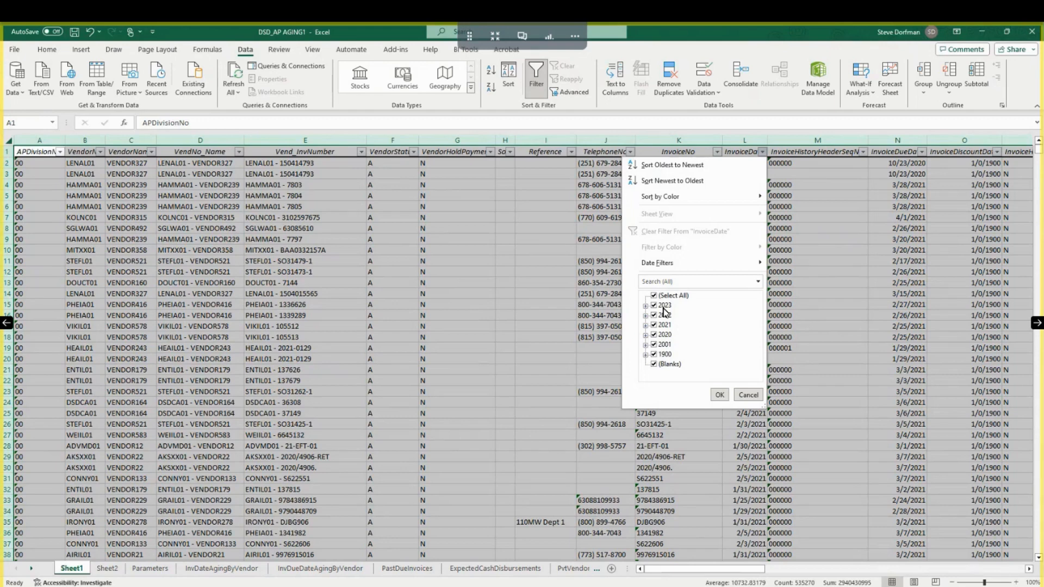
{"action": "left_click", "coordinate": [749, 395]}
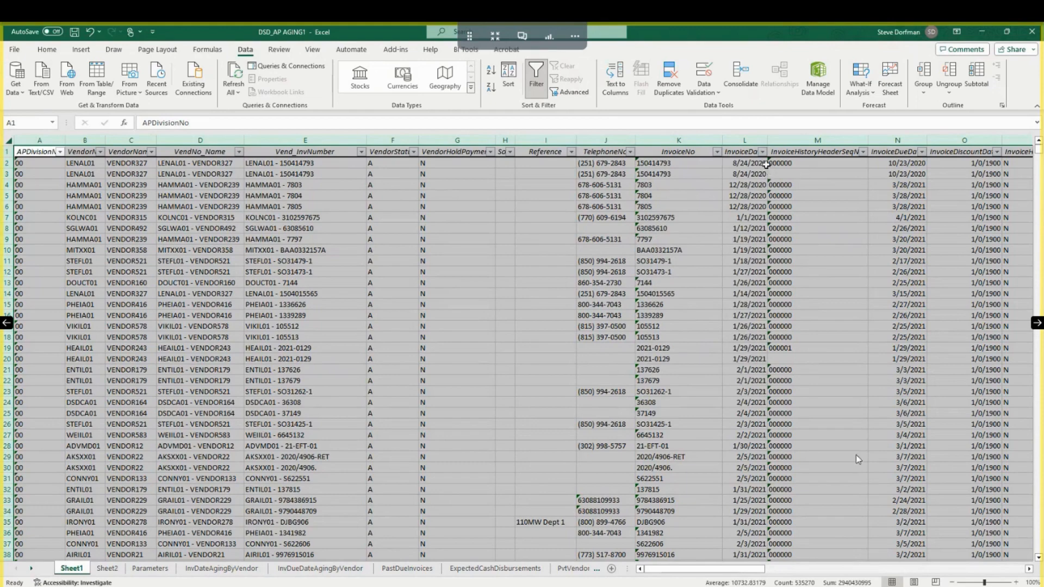
Step: Examine the remaining Sheet1 source columns, from the invoice and transaction fields through the aging and vendor fields to the last column
{"action": "left_click", "coordinate": [1028, 571]}
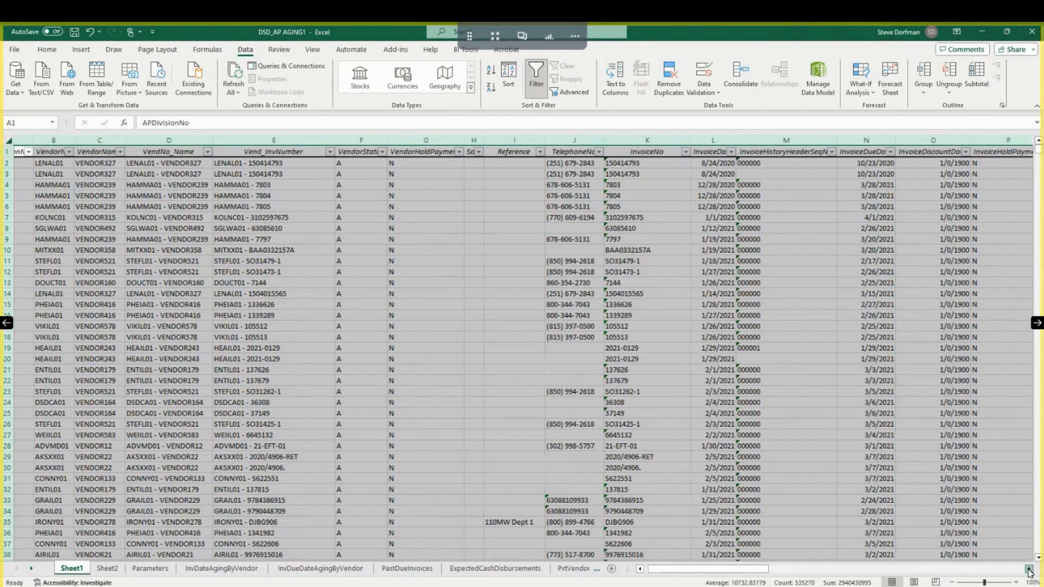
{"action": "left_click", "coordinate": [1029, 570]}
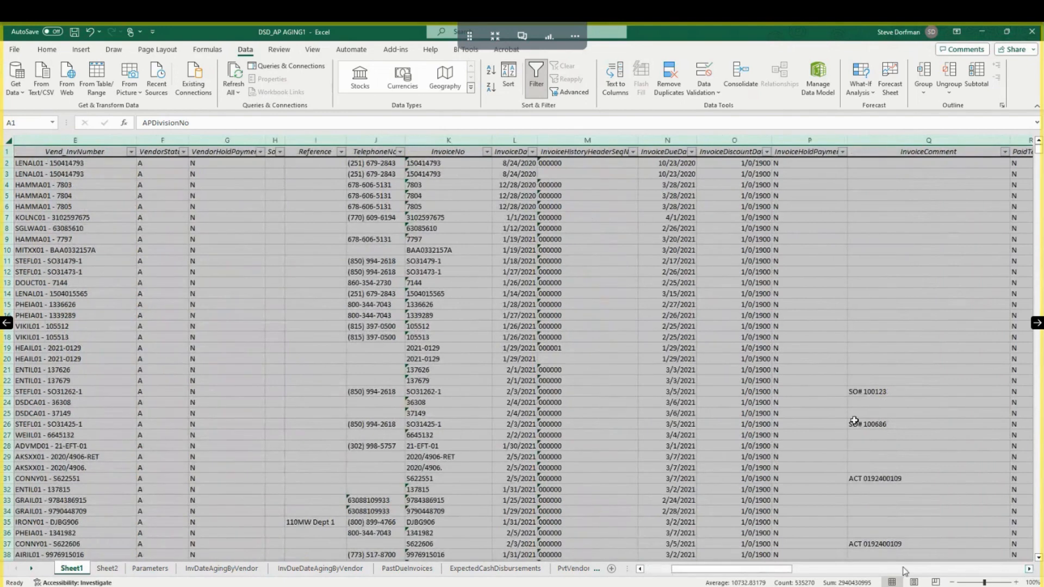
{"action": "left_click", "coordinate": [1029, 570]}
{"action": "left_click_drag", "start_coordinate": [1029, 569], "coordinate": [1028, 570]}
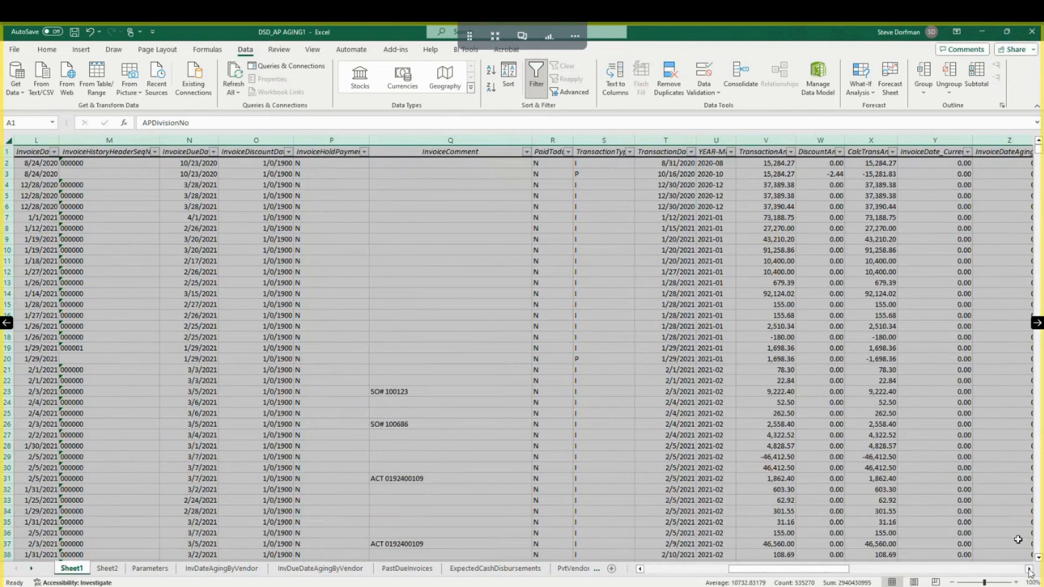
{"action": "left_click_drag", "start_coordinate": [1029, 569], "coordinate": [1029, 572]}
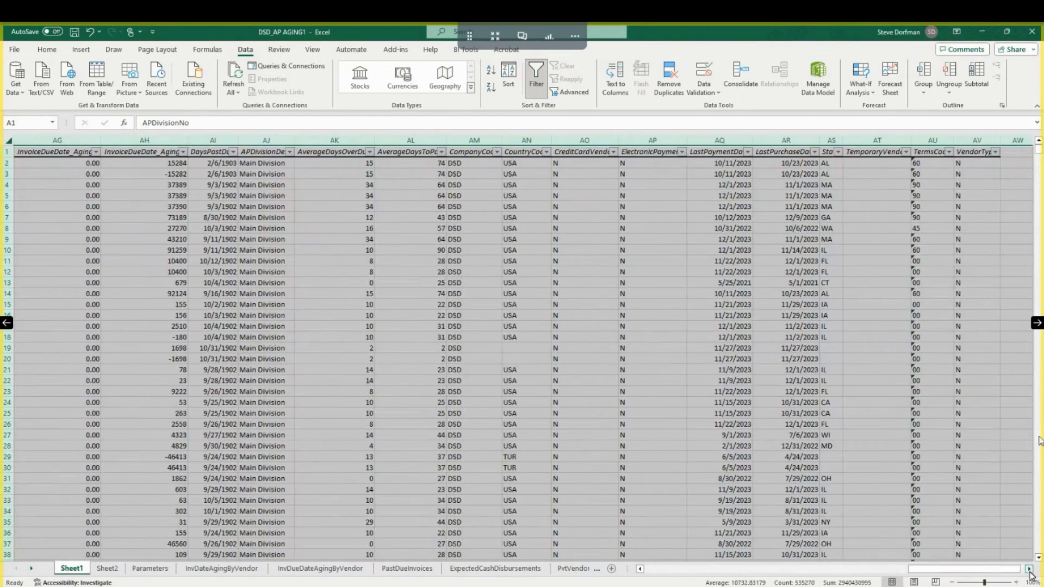